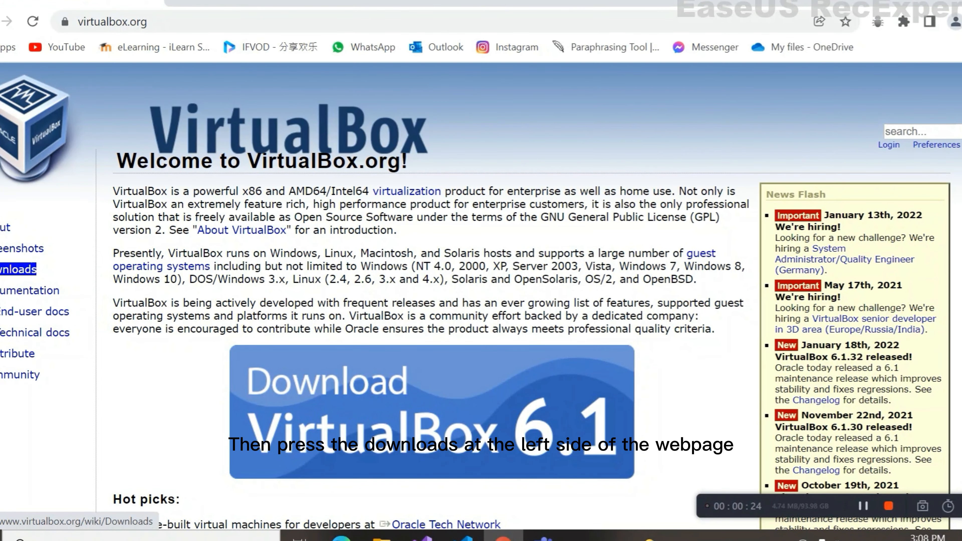
- Download the VirtualBox 6.1.32 Windows installer and Extension Pack, then show them in Downloads
left_click(18, 270)
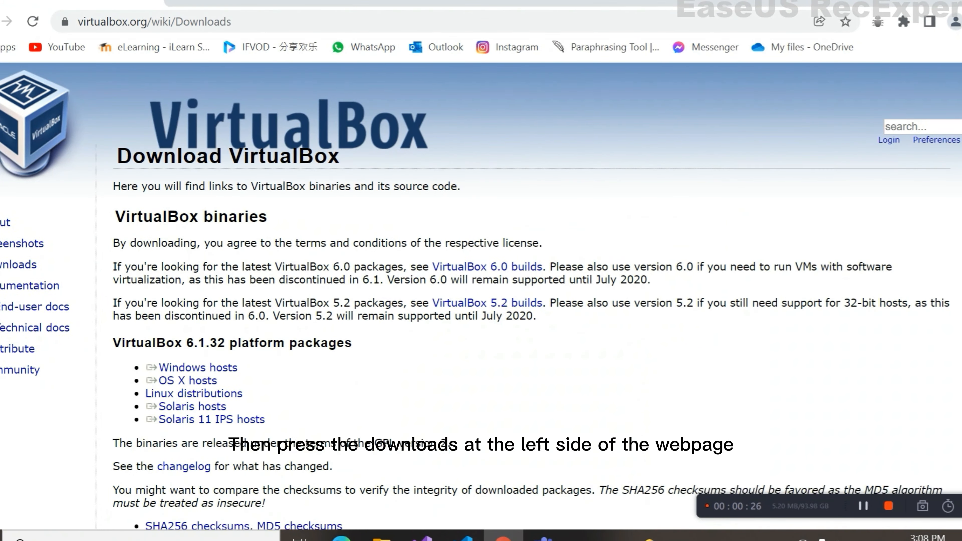
scroll(481, 296, "down", 5)
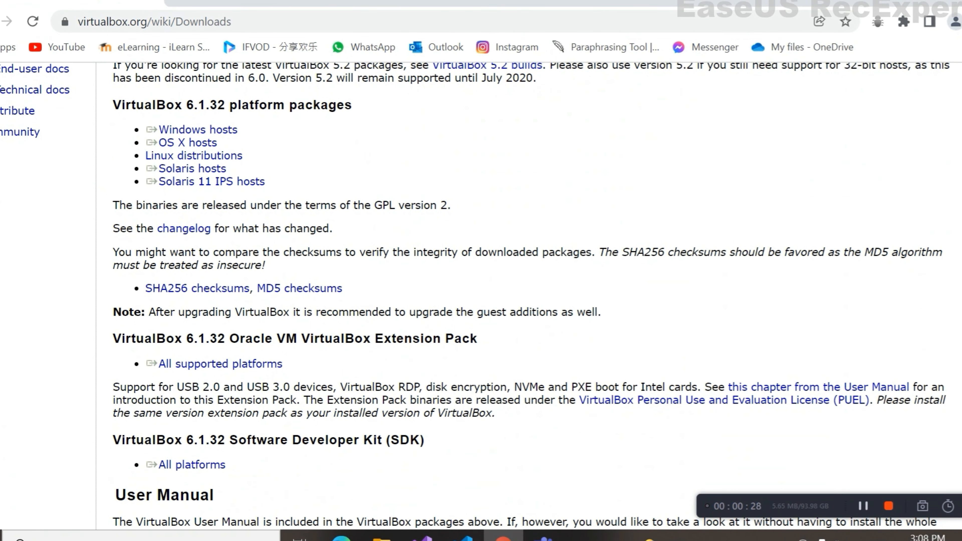
left_click(198, 130)
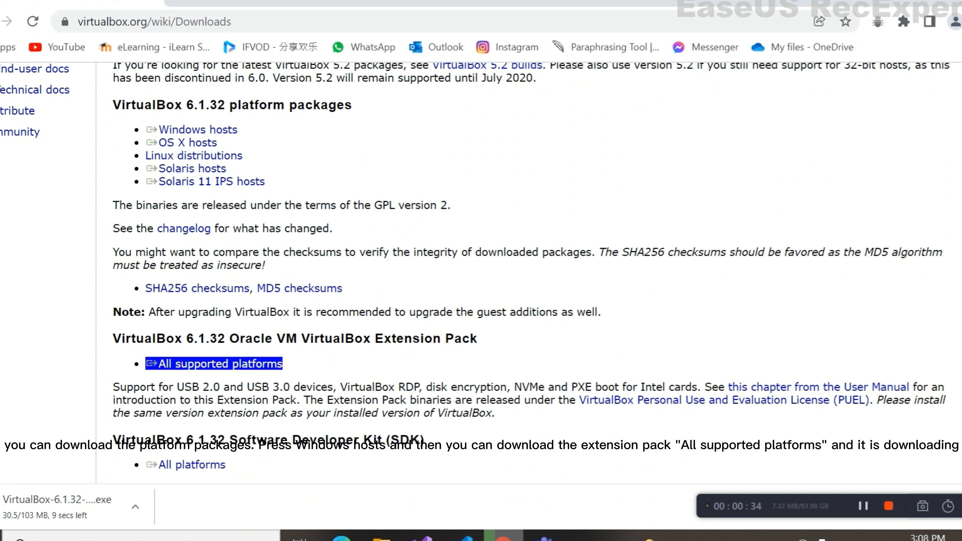
left_click(221, 364)
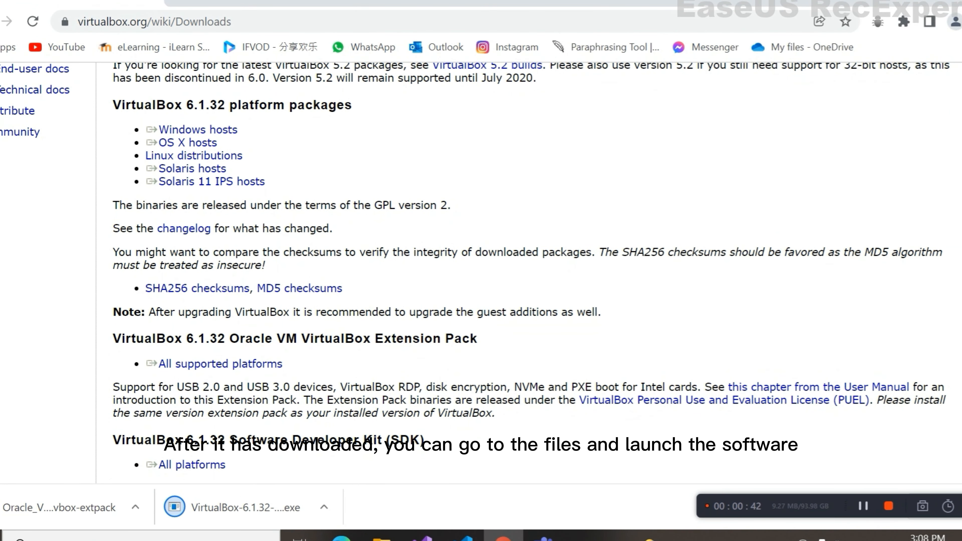
left_click(382, 536)
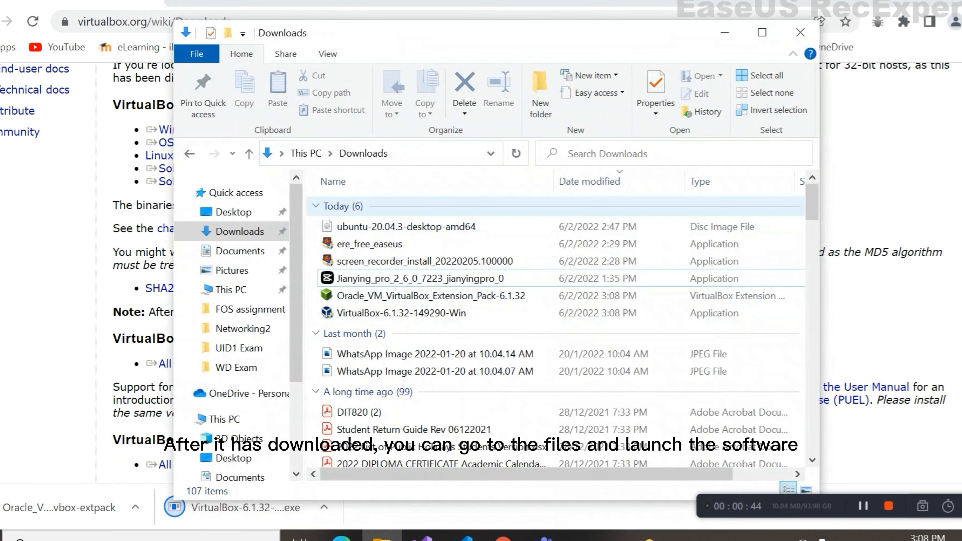
- Install VirtualBox 6.1.32 with default features and options, accepting the network interface reset warning
left_click(358, 311)
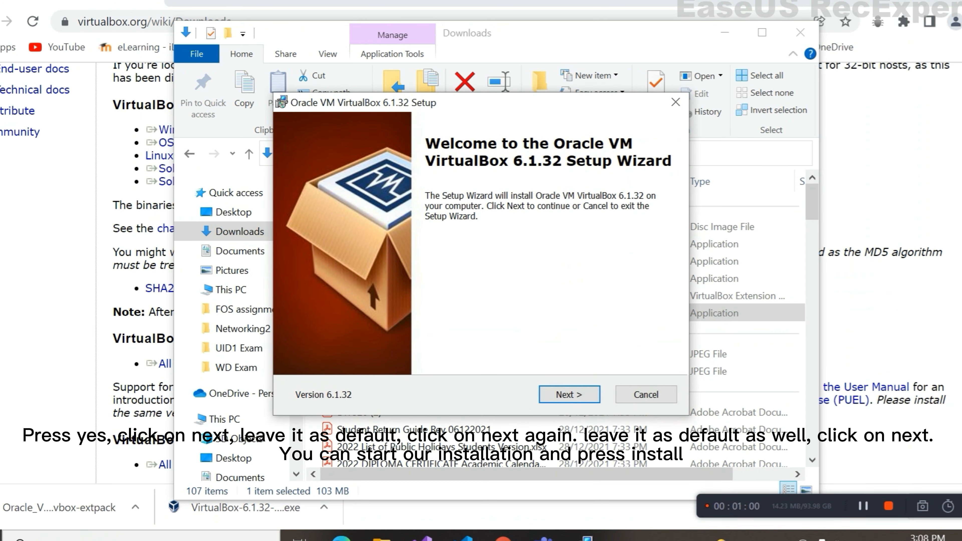
left_click(569, 395)
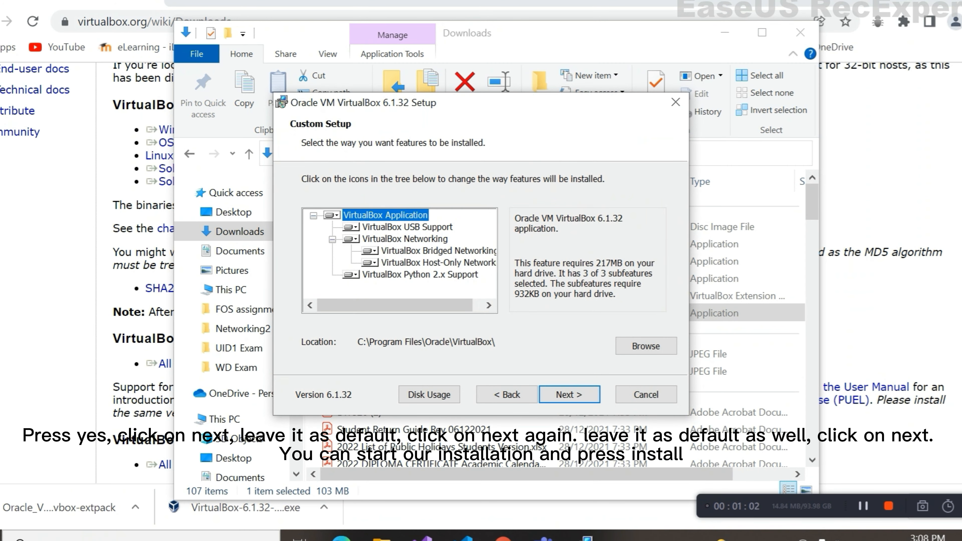
left_click(569, 395)
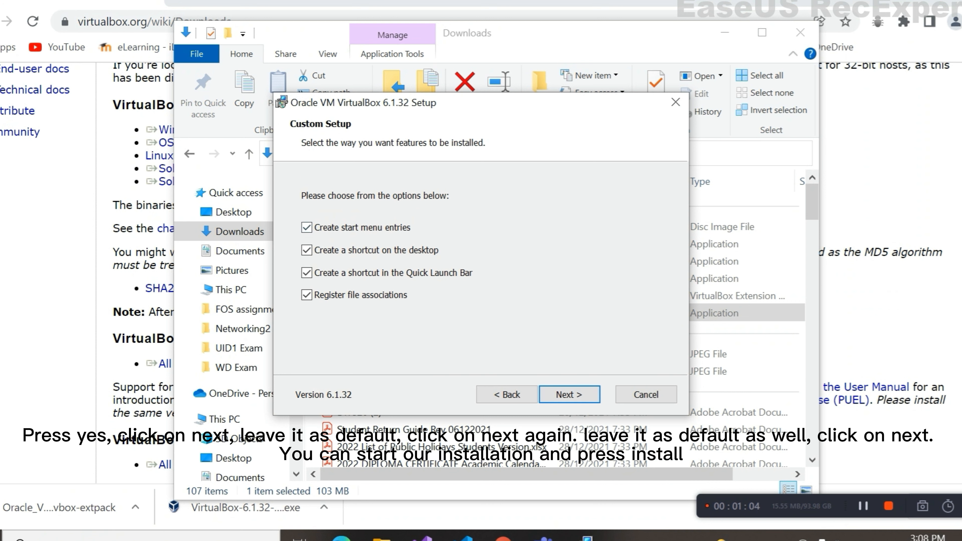
left_click(569, 395)
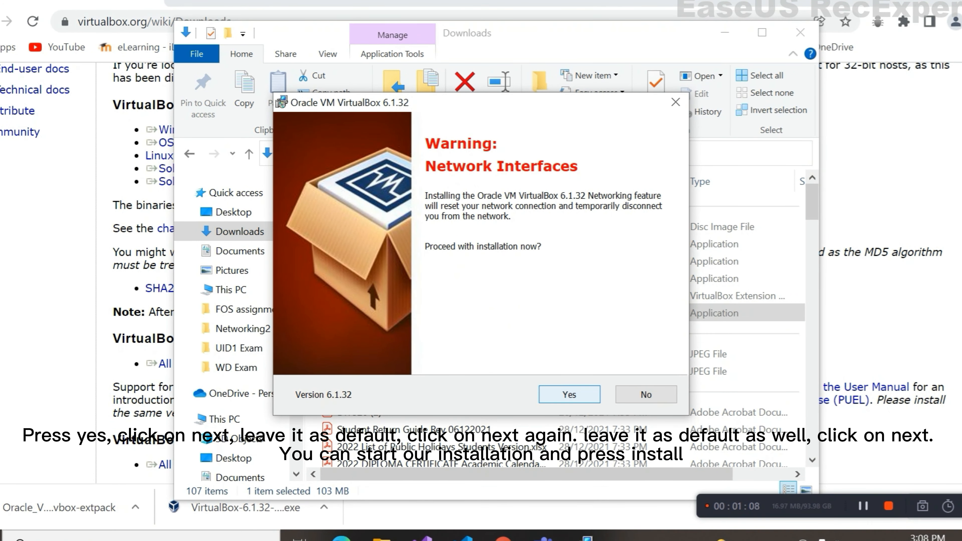
key("Return")
key("Return")
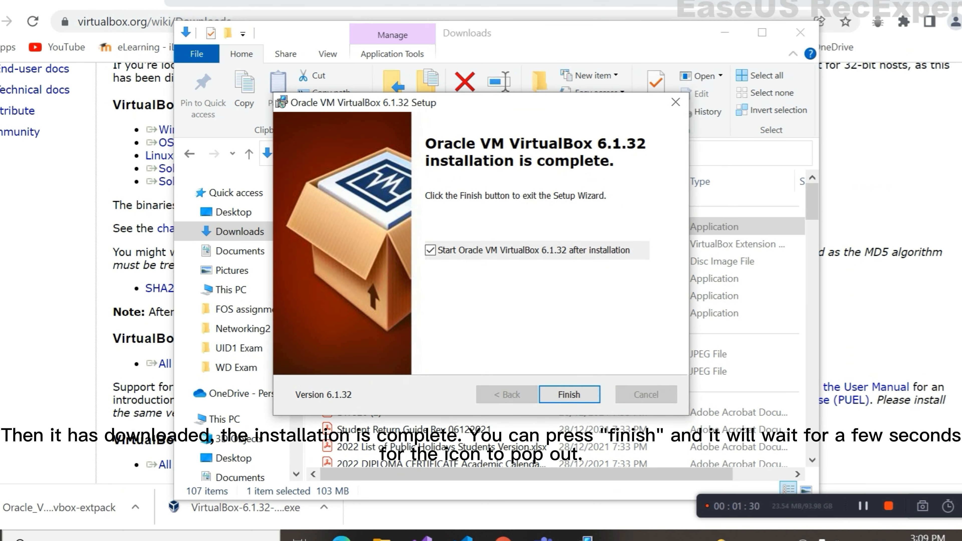
left_click(569, 394)
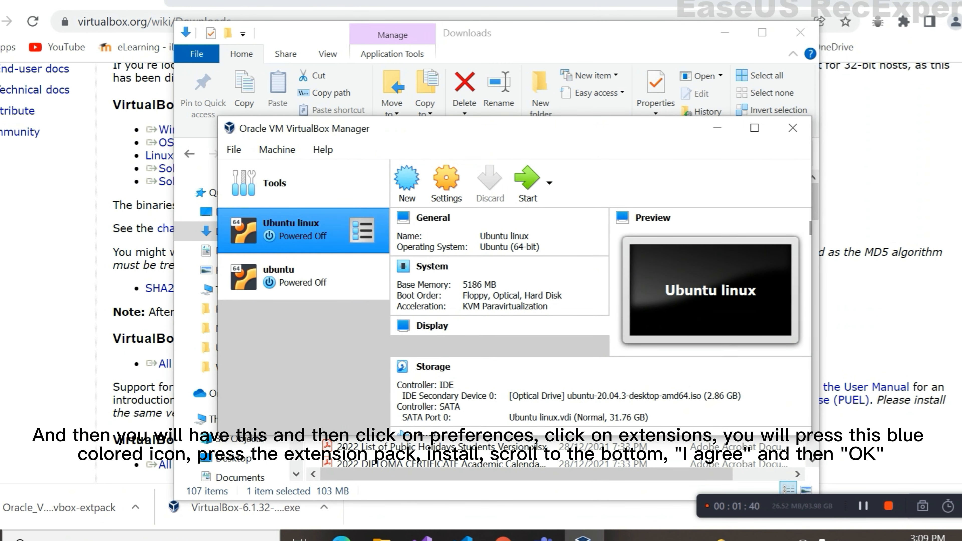
- Close the open window to return to the VirtualBox Manager's global tools welcome page
right_click(307, 232)
left_click(455, 368)
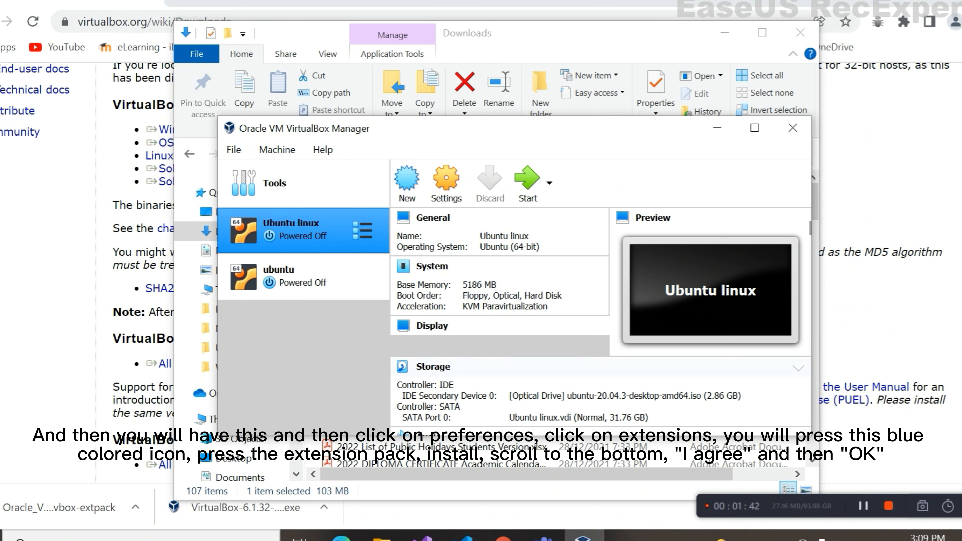
key("alt+F4")
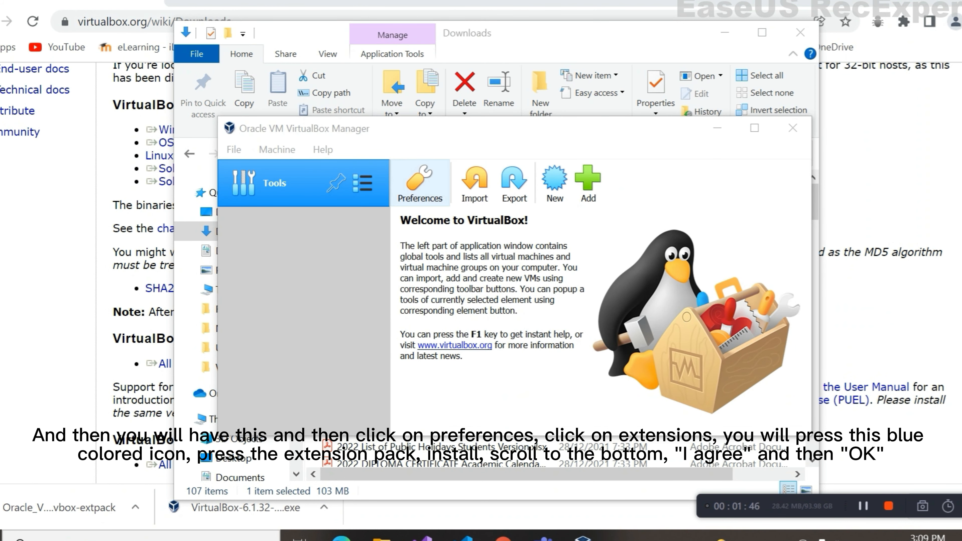
- Remove the installed Extension Pack 6.1.32r149290 under Preferences > Extensions
left_click(419, 182)
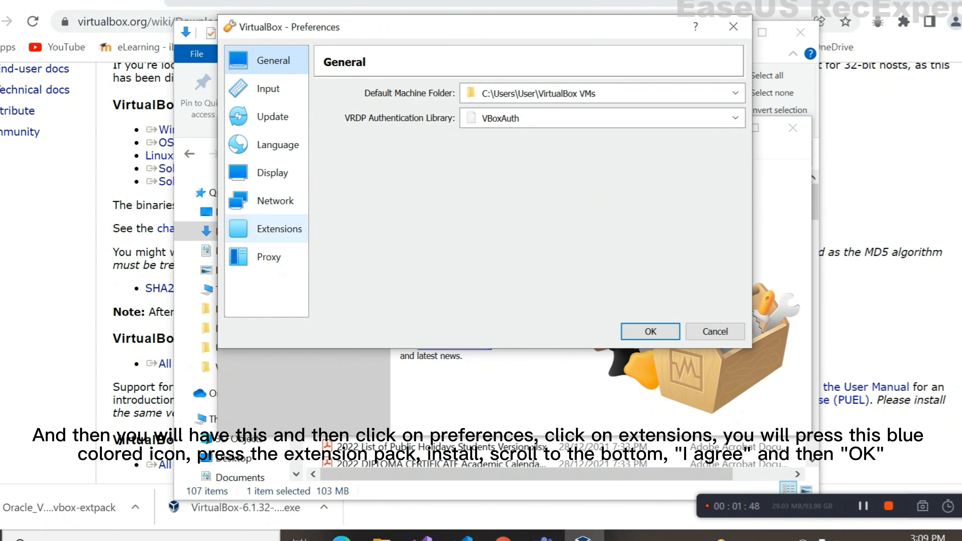
left_click(268, 229)
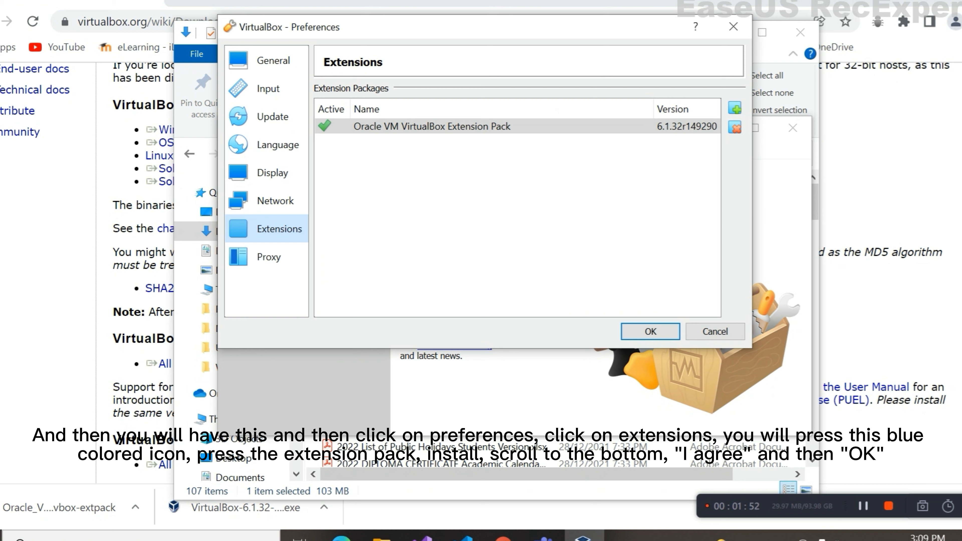
right_click(639, 129)
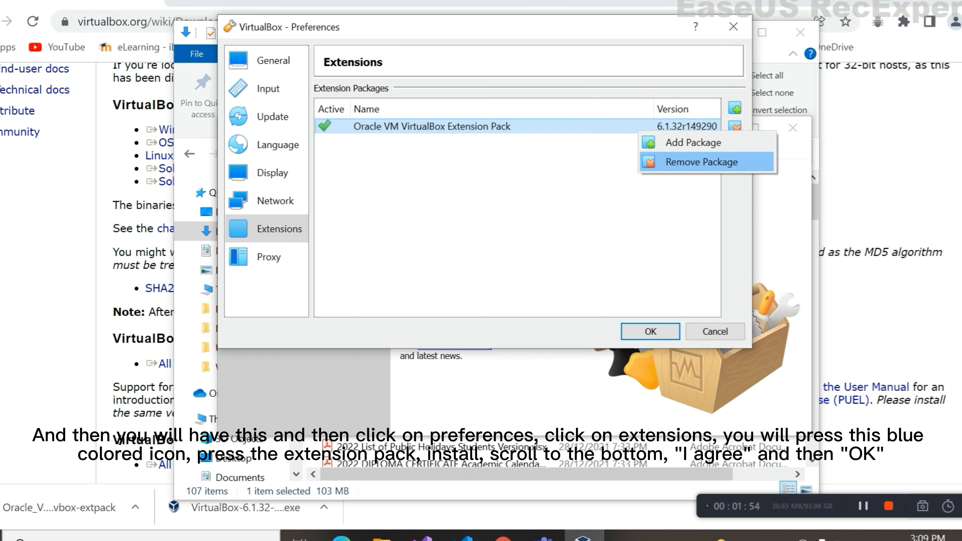
left_click(678, 161)
left_click(453, 237)
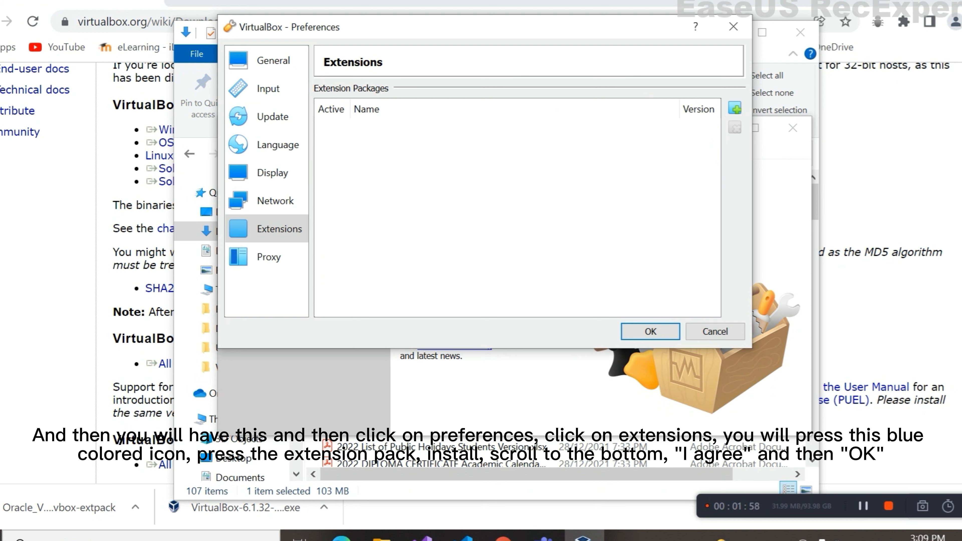
- Reinstall Extension Pack 6.1.32r149290 from the Downloads file, accept the licence, and close Preferences
left_click(735, 109)
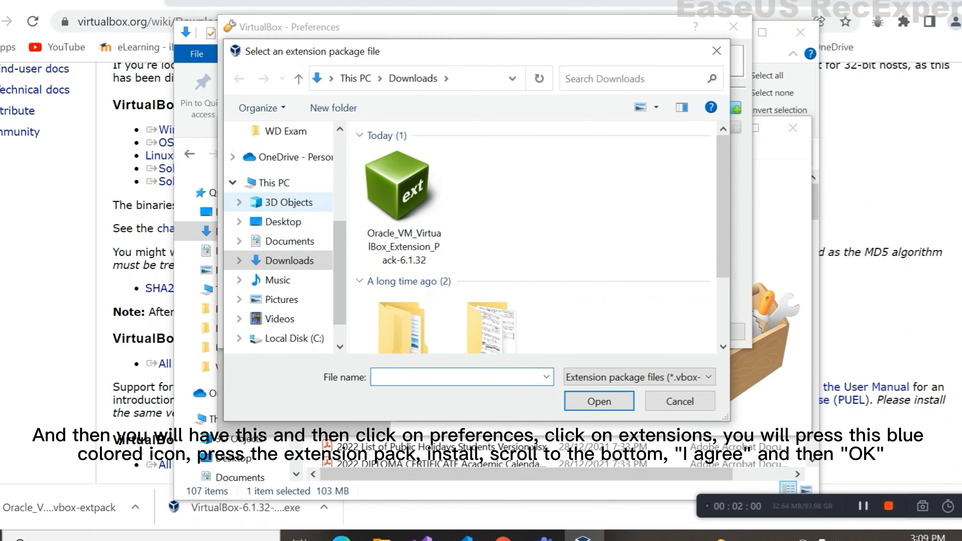
left_click(401, 205)
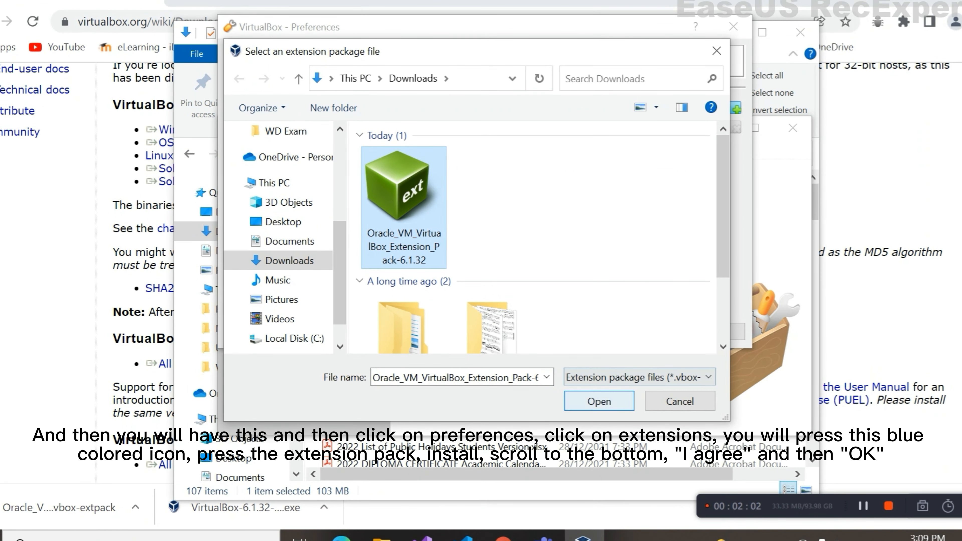
left_click(599, 401)
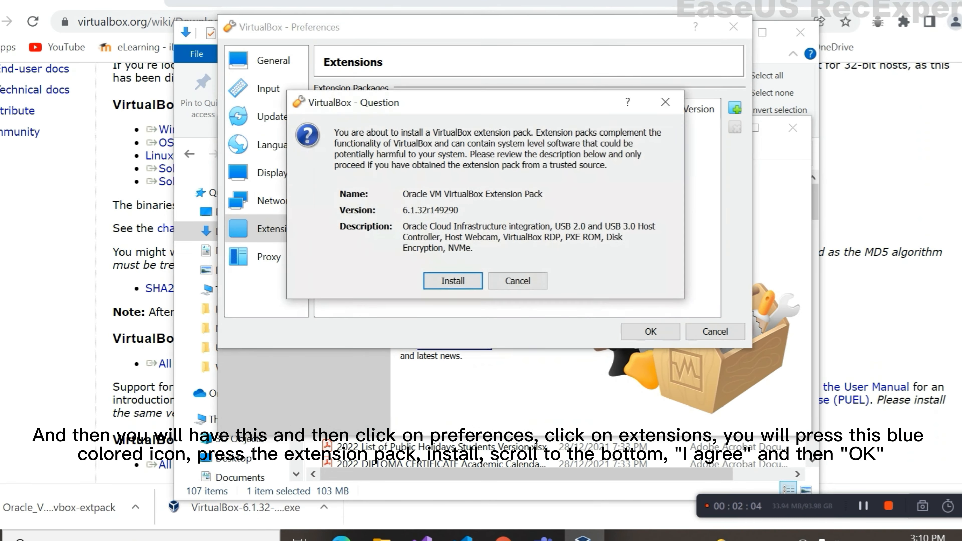
left_click(453, 282)
scroll(476, 236, "down", 20)
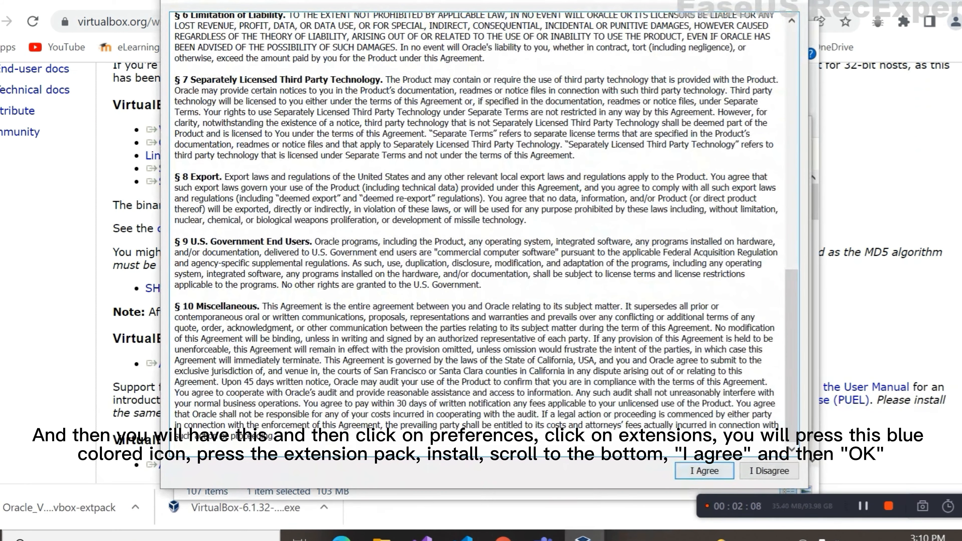
left_click(705, 470)
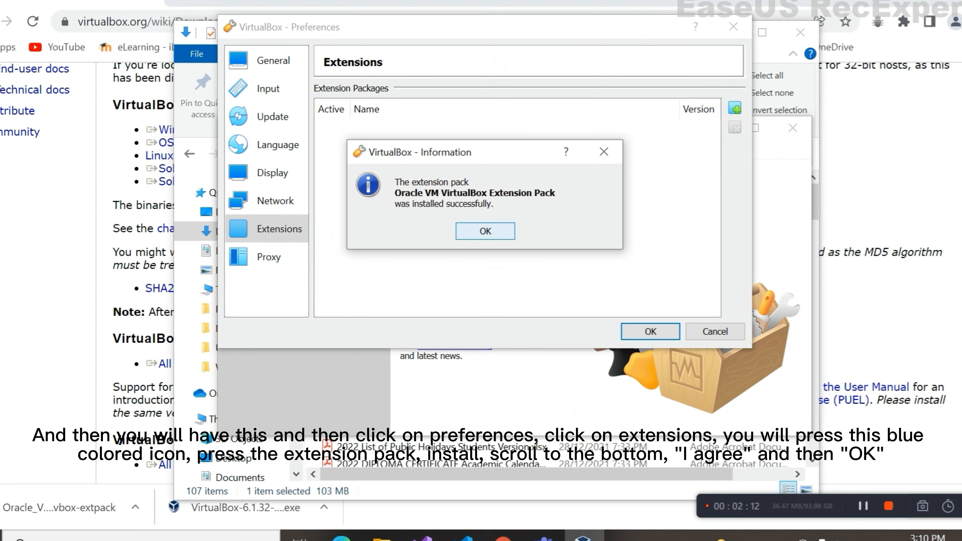
key("Return")
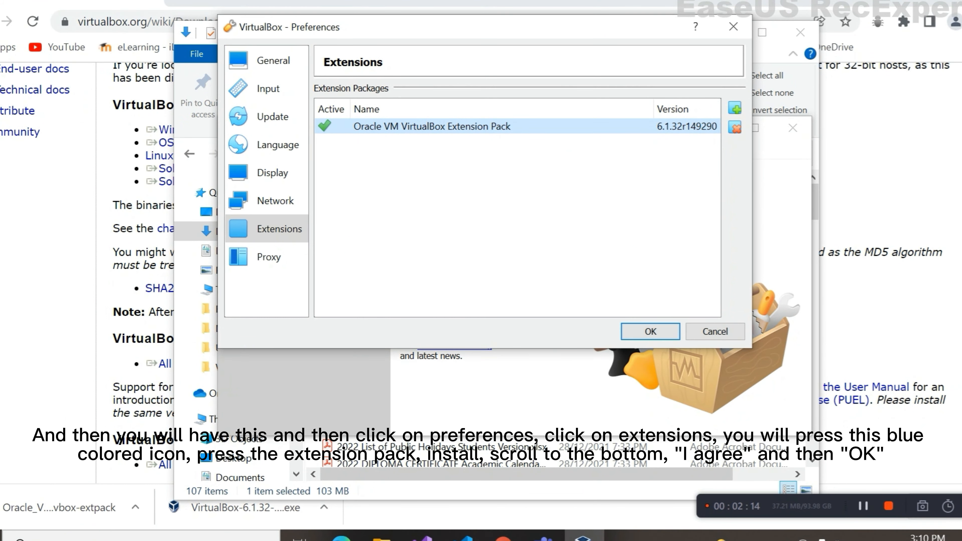
key("Return")
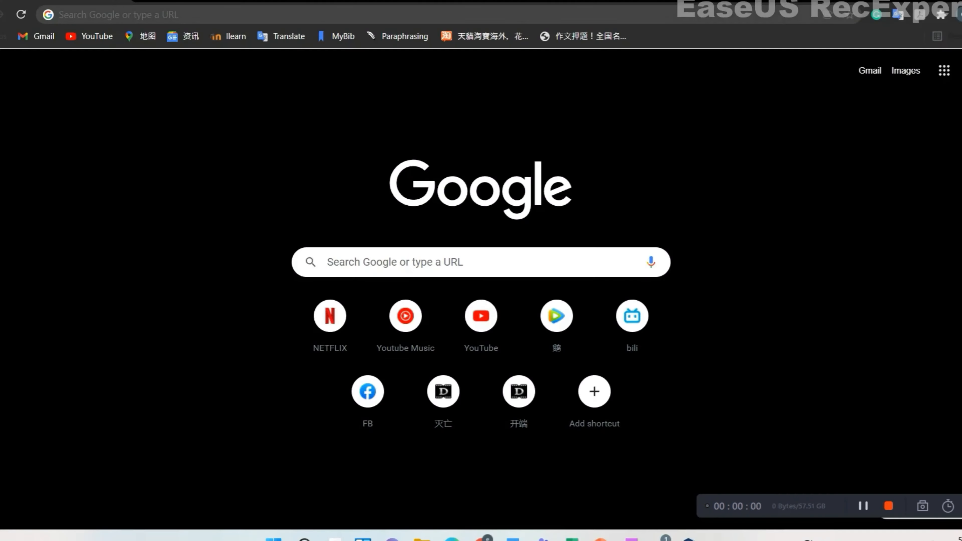
- Search Google for 'ubuntu' from Chrome's address bar
left_click(242, 14)
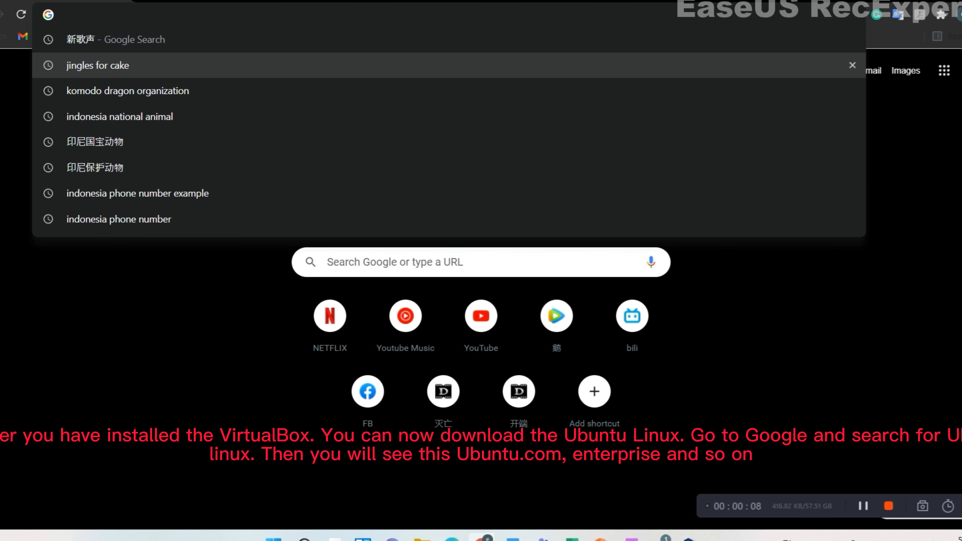
type("ubuntu")
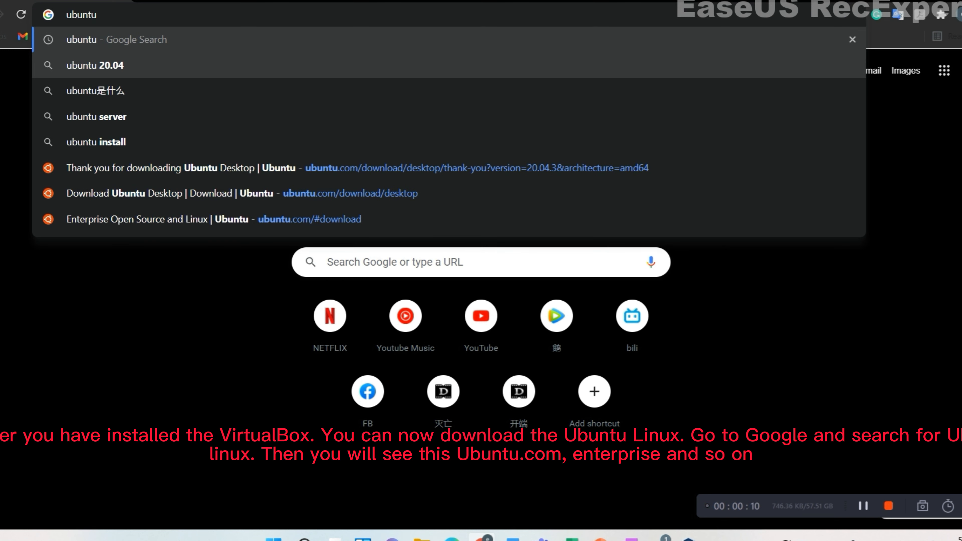
key("Return")
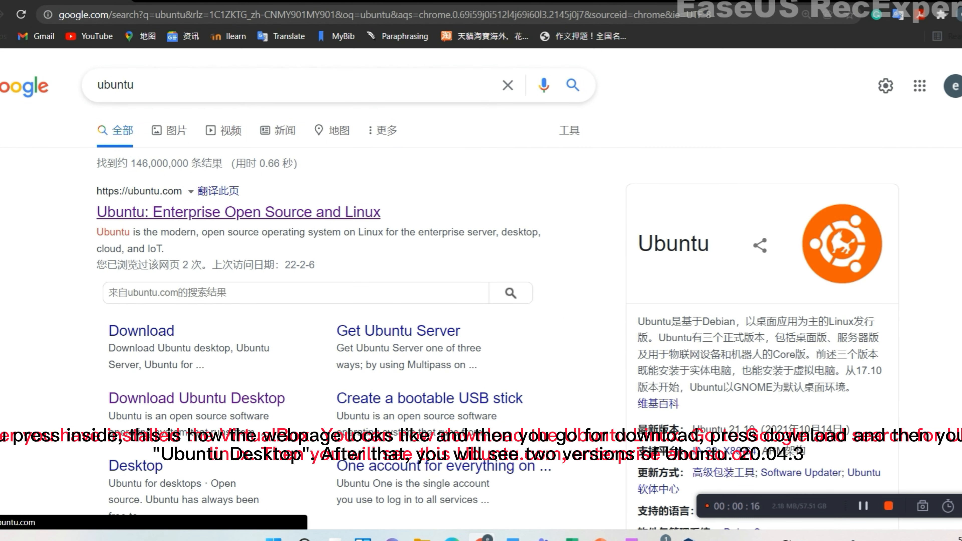
- Reach ubuntu.com's Ubuntu Desktop download page for 20.04.3 LTS, then switch to File Explorer
left_click(238, 212)
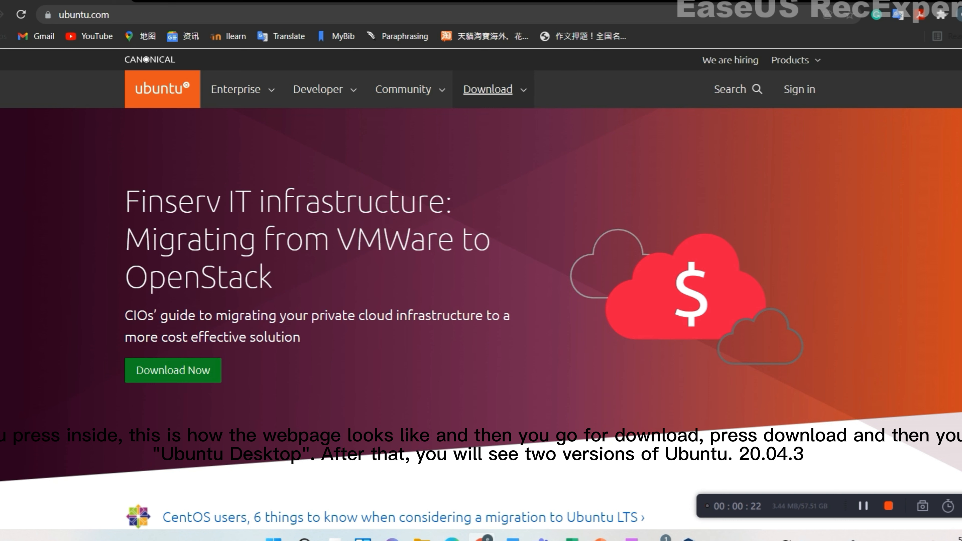
left_click(488, 89)
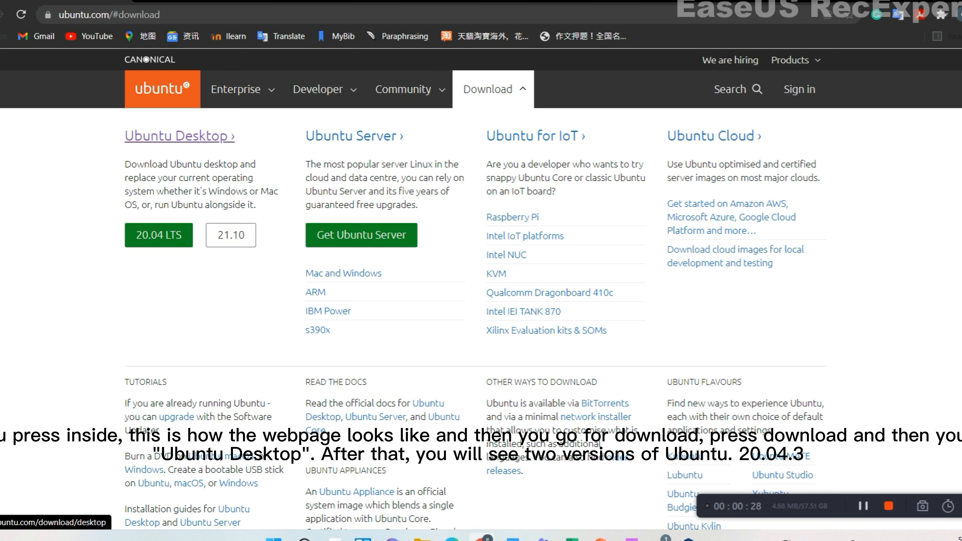
left_click(178, 136)
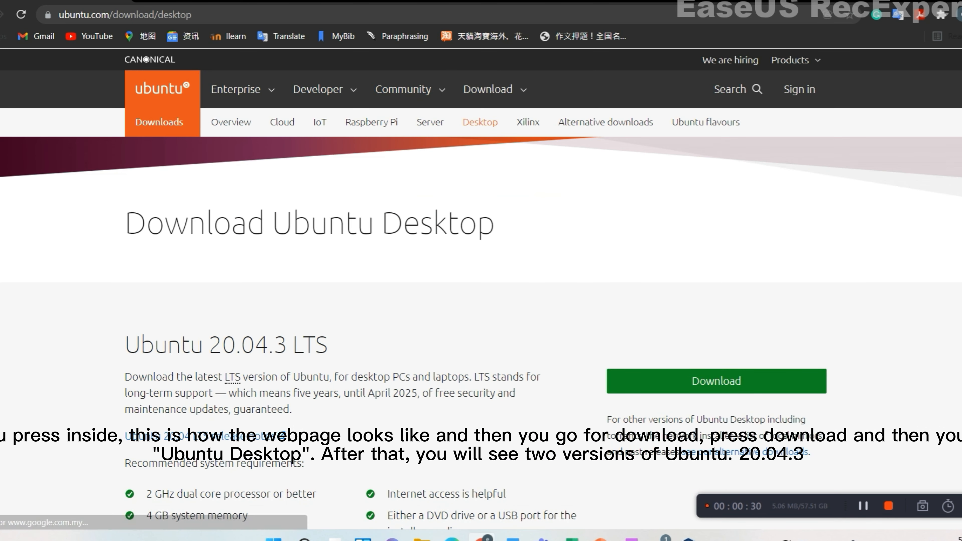
scroll(482, 288, "down", 5)
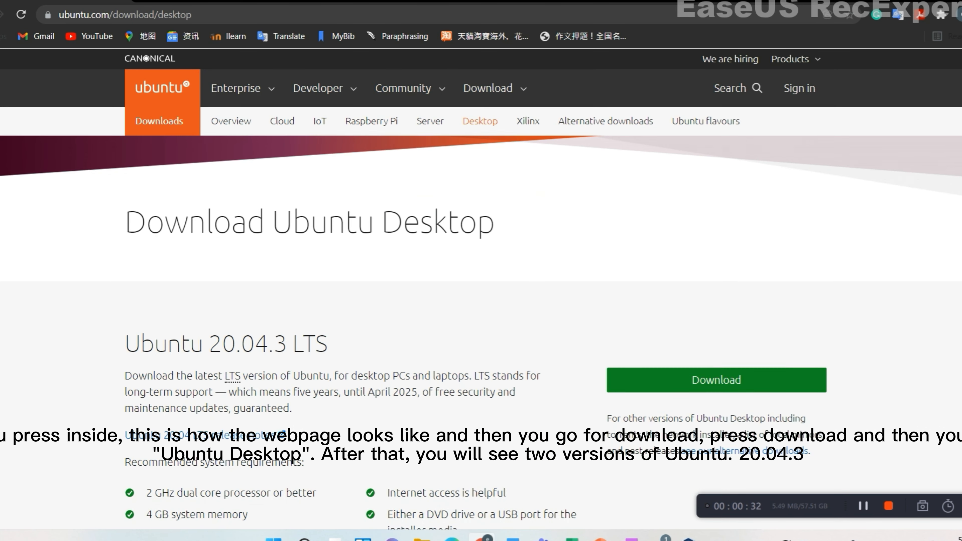
scroll(482, 288, "down", 8)
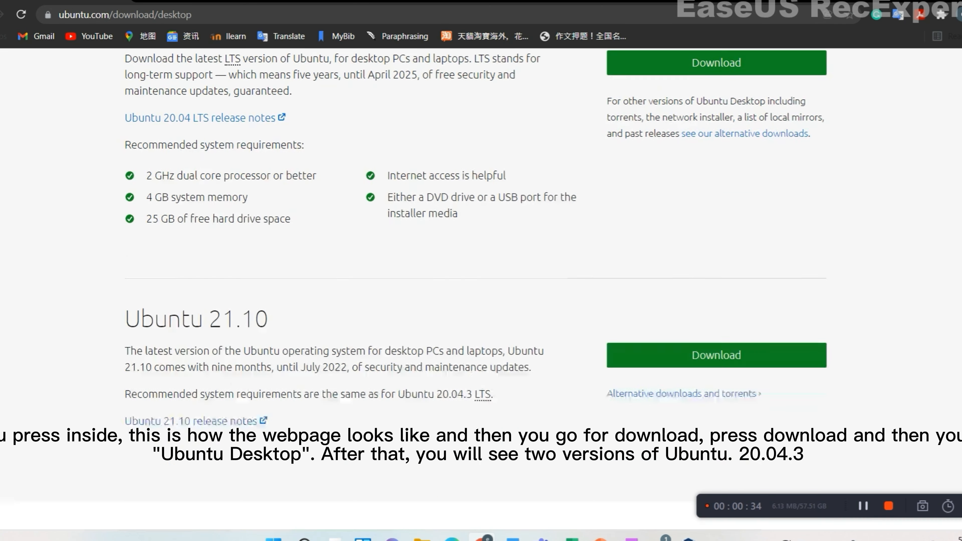
scroll(481, 289, "up", 6)
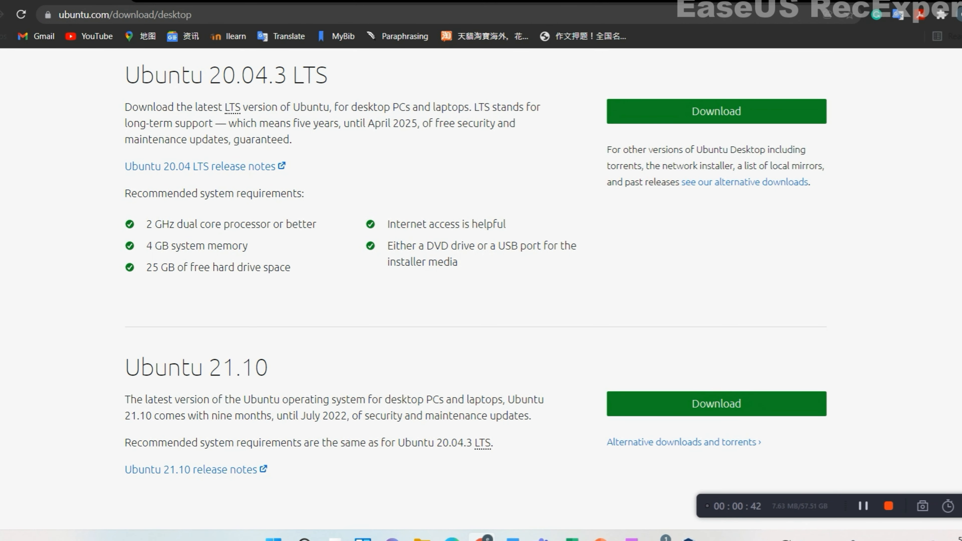
scroll(482, 288, "up", 2)
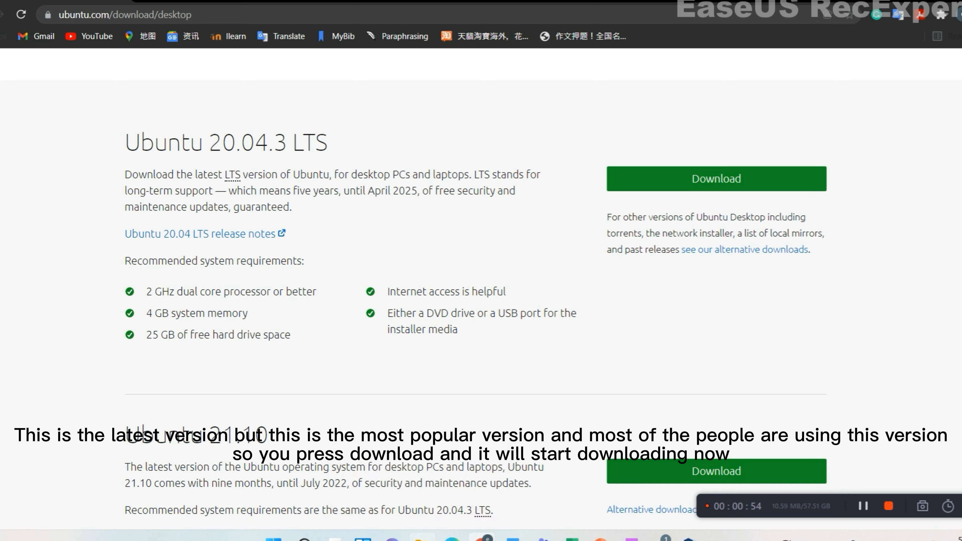
left_click(422, 538)
scroll(28, 292, "up", 3)
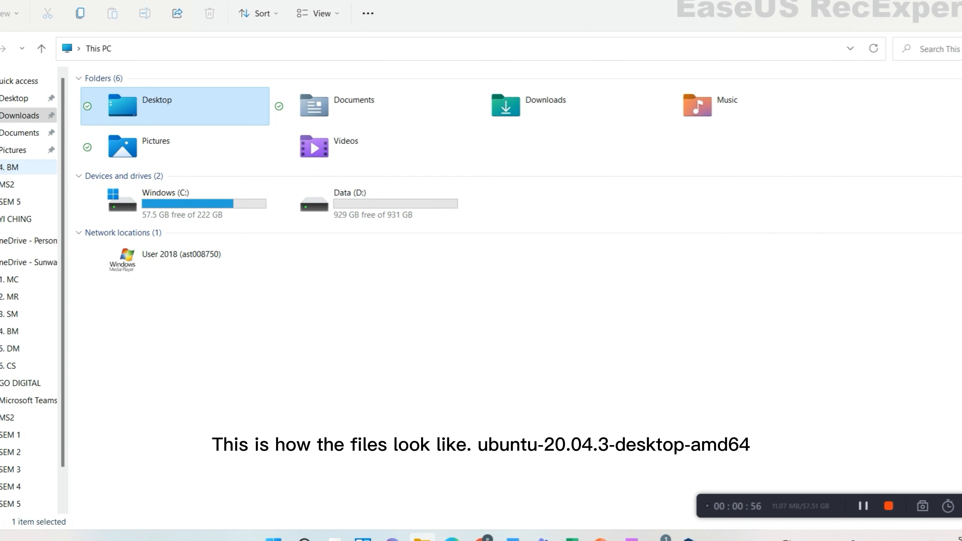
- Show the ubuntu-20.04.3-desktop-amd64 image in Downloads and launch VirtualBox Manager
left_click(19, 115)
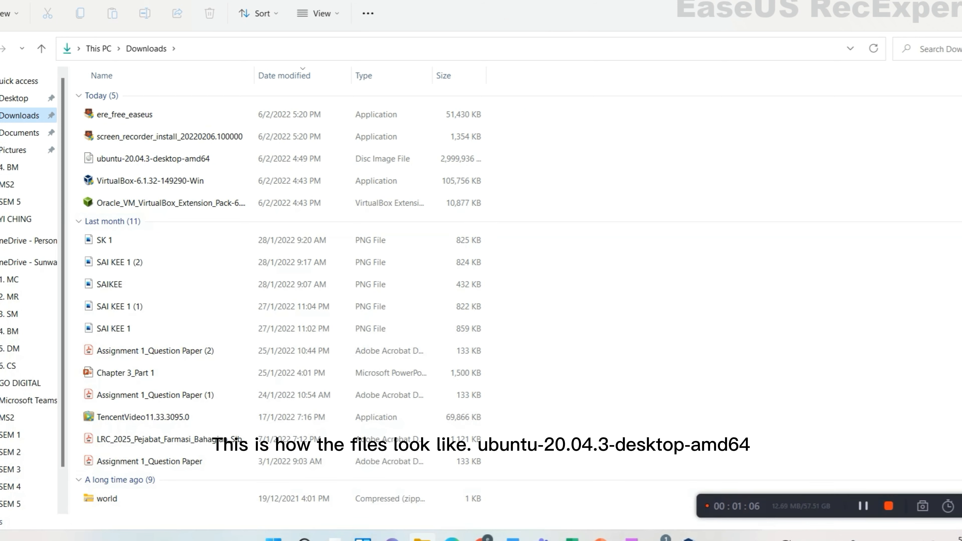
left_click(689, 540)
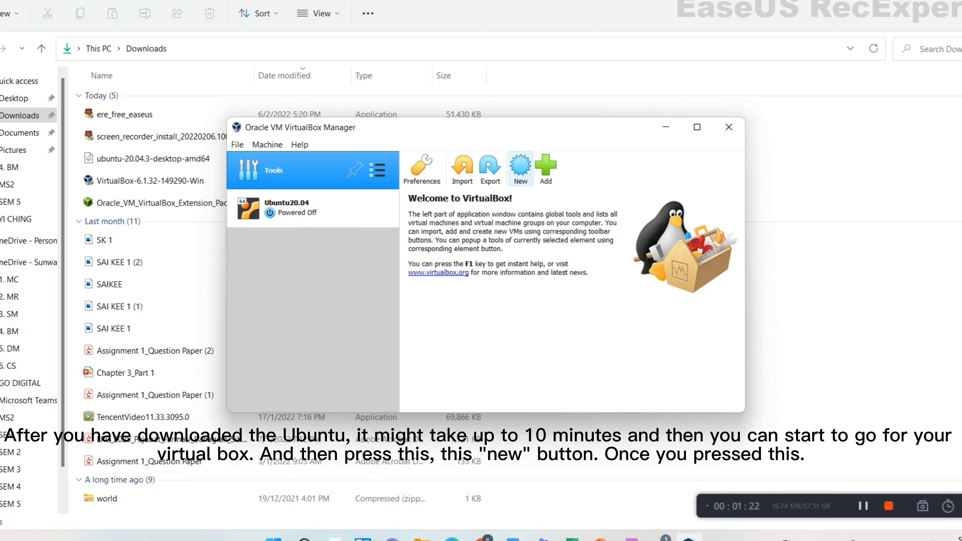
- Start a new virtual machine named 'ubuntu' with type Linux, version Ubuntu (64-bit)
left_click(520, 169)
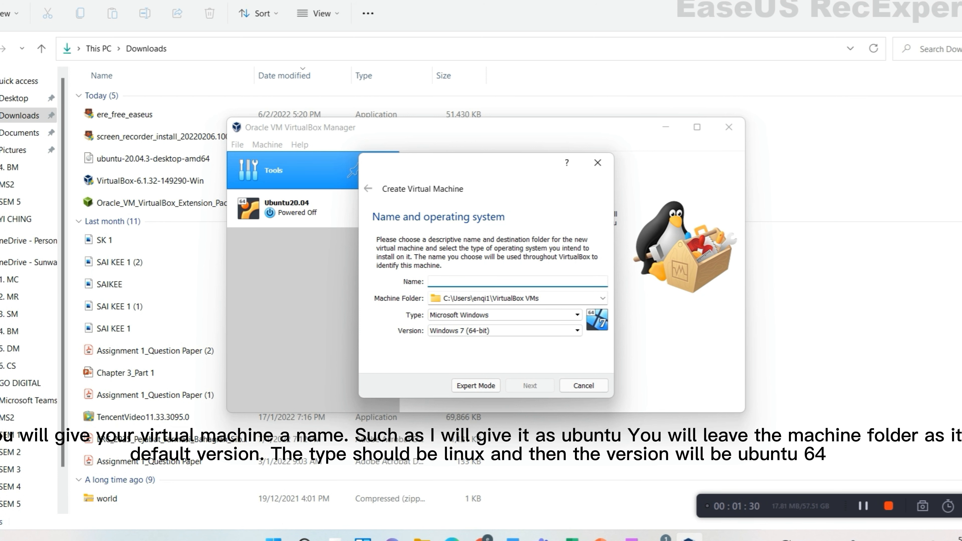
type("ubuntu")
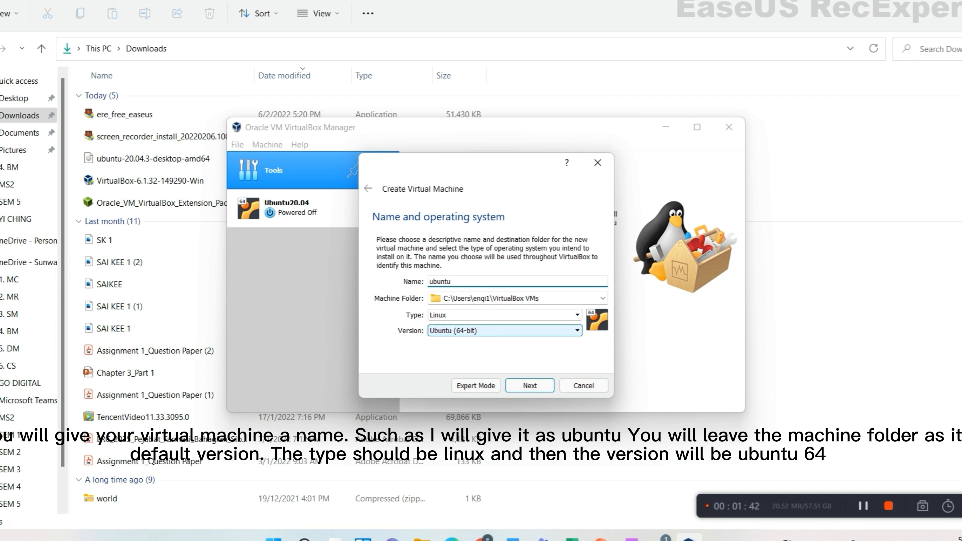
left_click(505, 332)
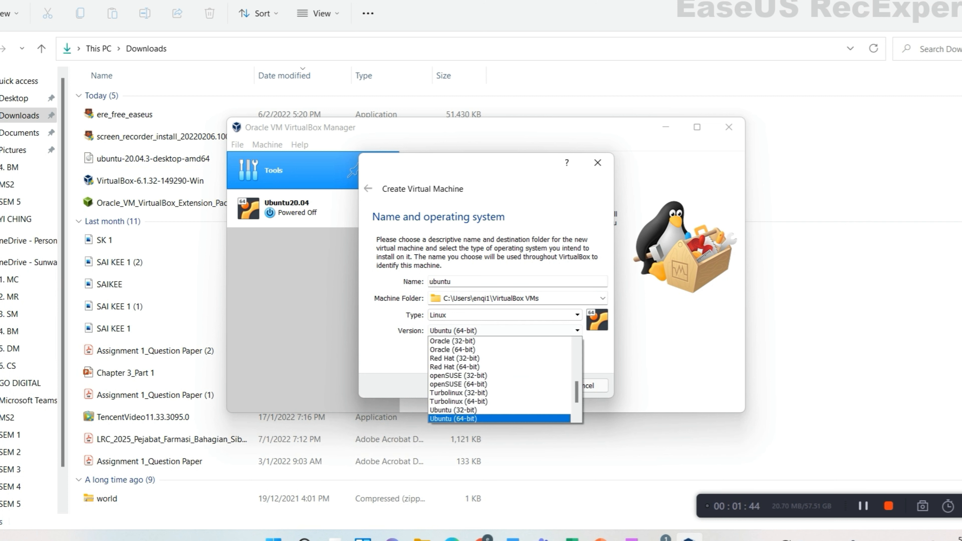
scroll(500, 376, "down", 2)
scroll(500, 375, "up", 2)
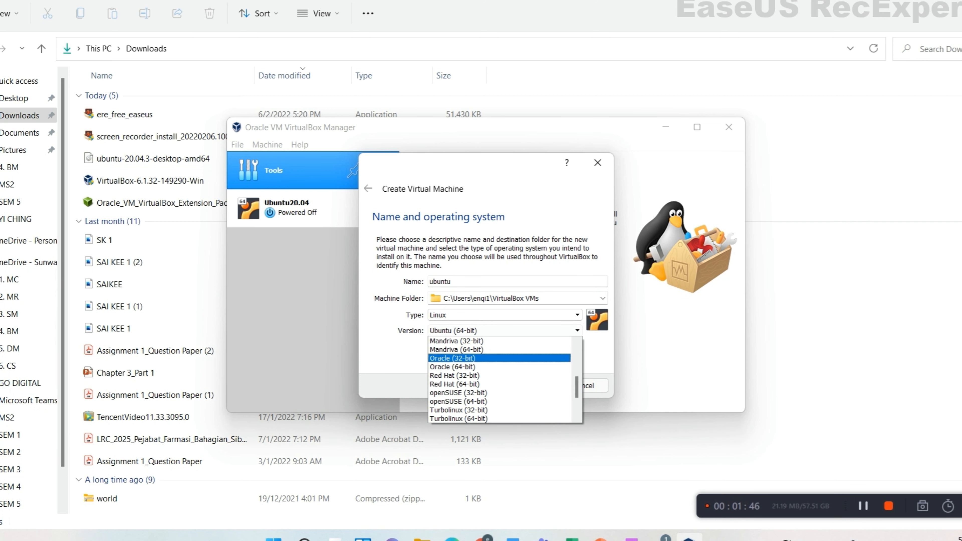
key("Escape")
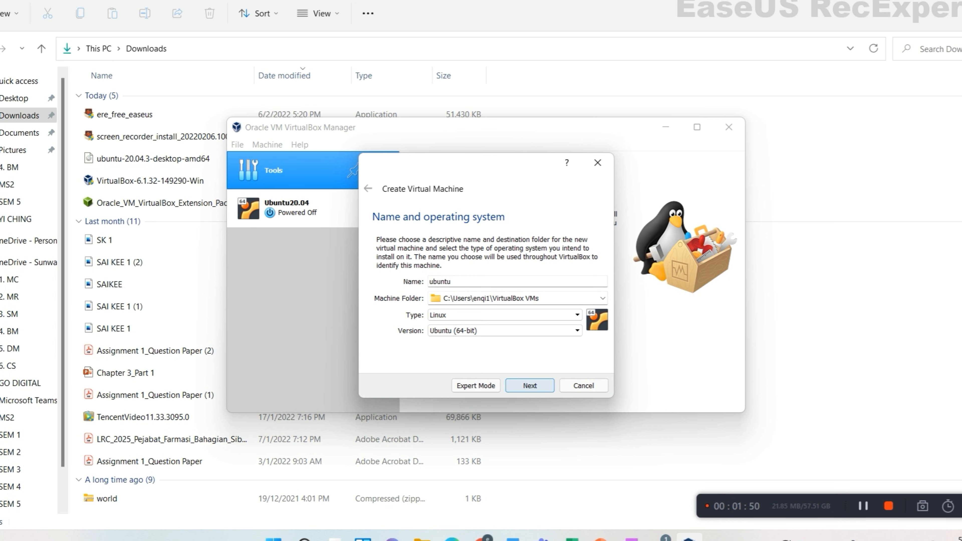
left_click(530, 386)
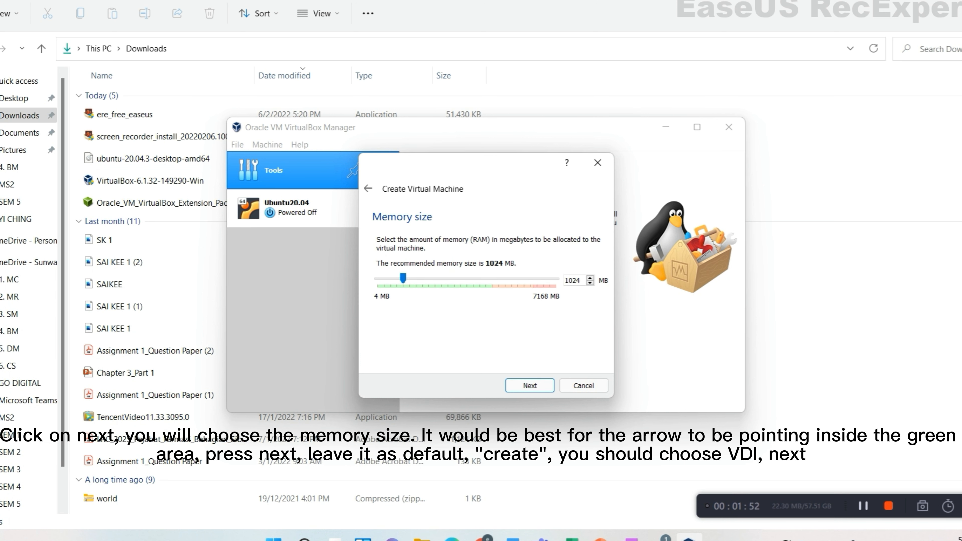
- Give the machine about 4 GB of memory and a new dynamically allocated VDI disk
left_click_drag(403, 278, 482, 278)
left_click(530, 386)
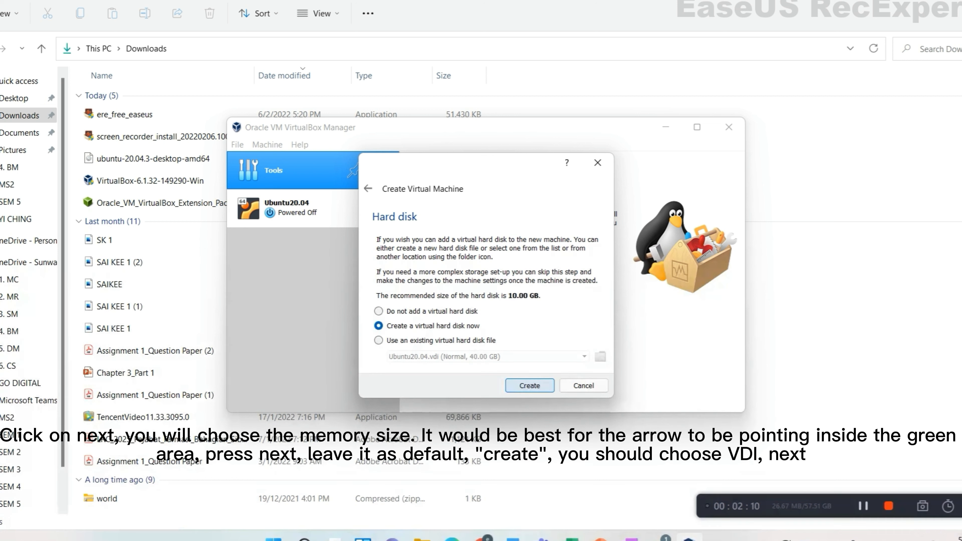
left_click(530, 386)
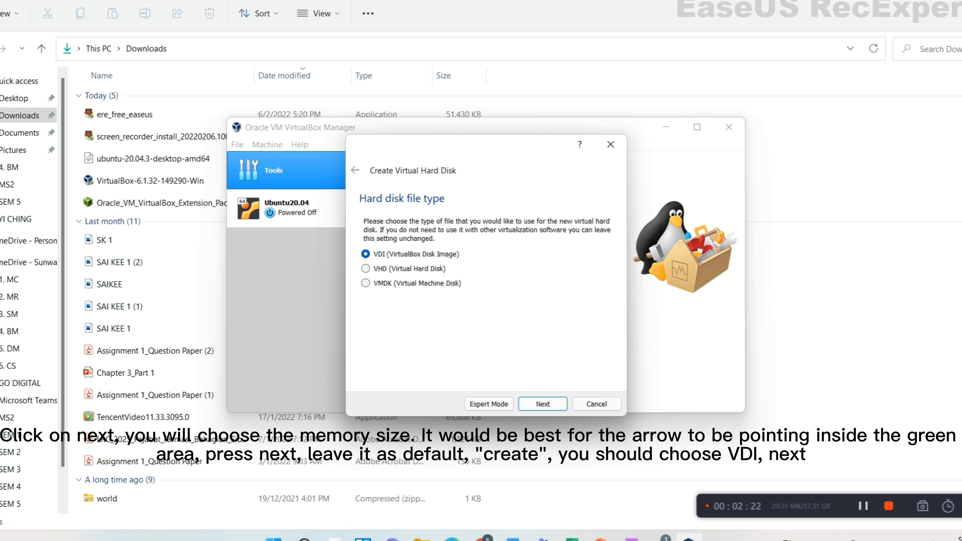
left_click(543, 404)
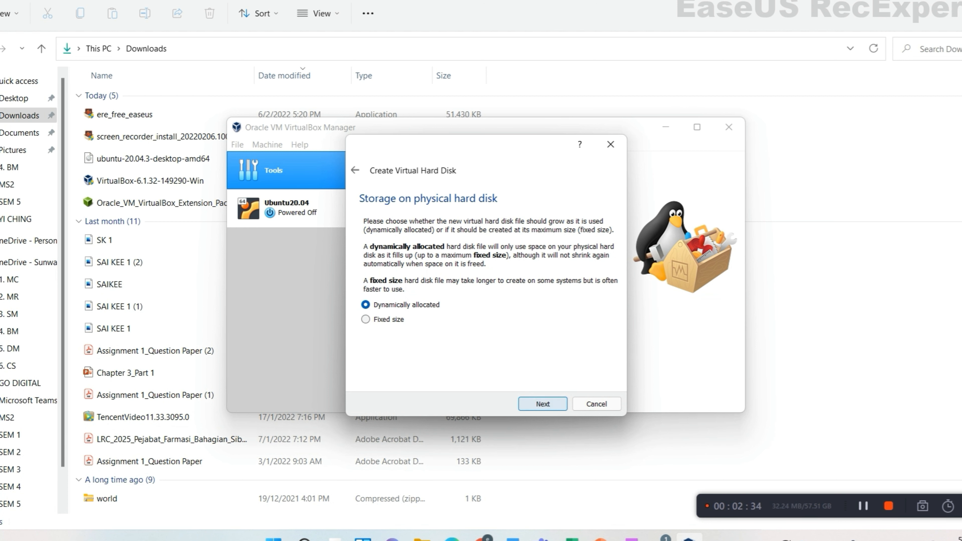
key("Return")
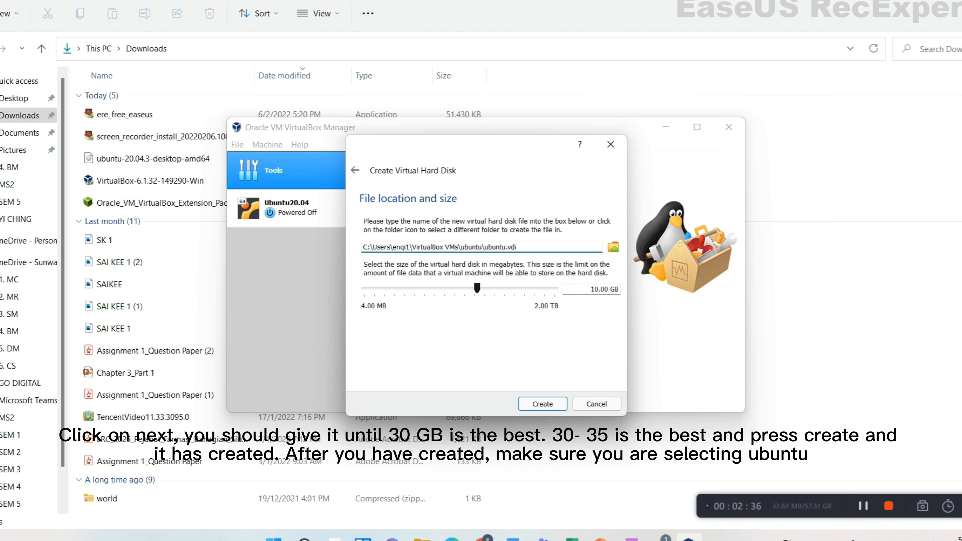
- Size the ubuntu.vdi disk at 35.73 GB and create the machine
left_click_drag(477, 288, 496, 288)
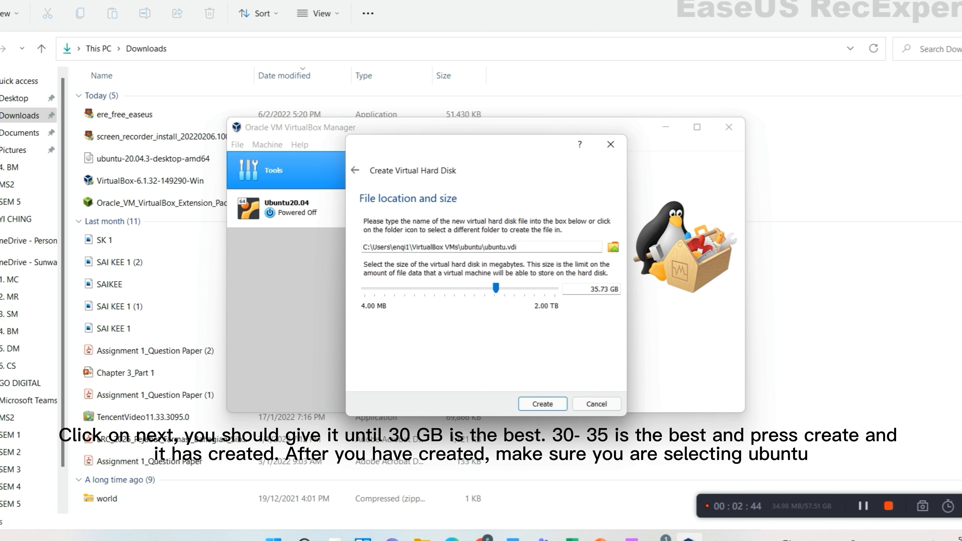
left_click(542, 404)
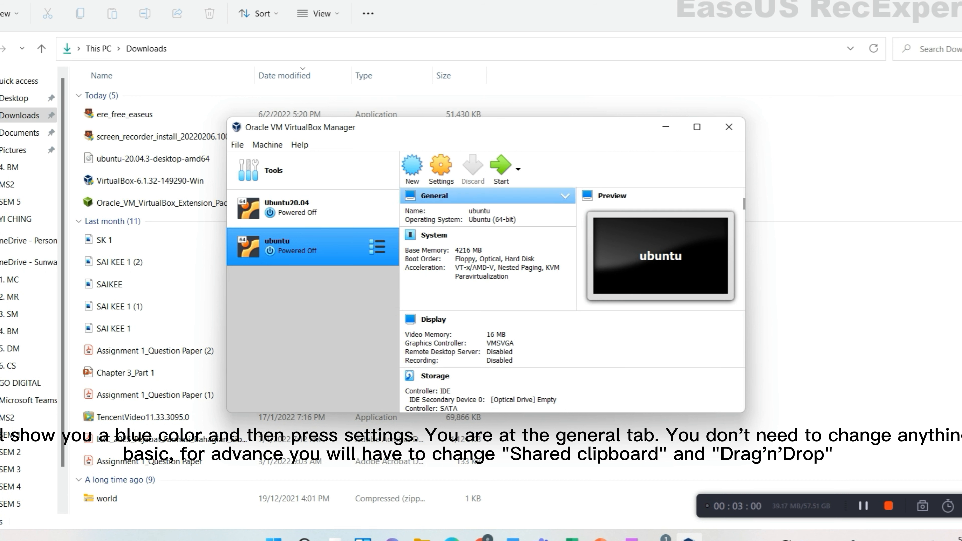
- In the ubuntu VM's General > Advanced settings, set Shared Clipboard and Drag'n'Drop to Bidirectional
left_click(442, 168)
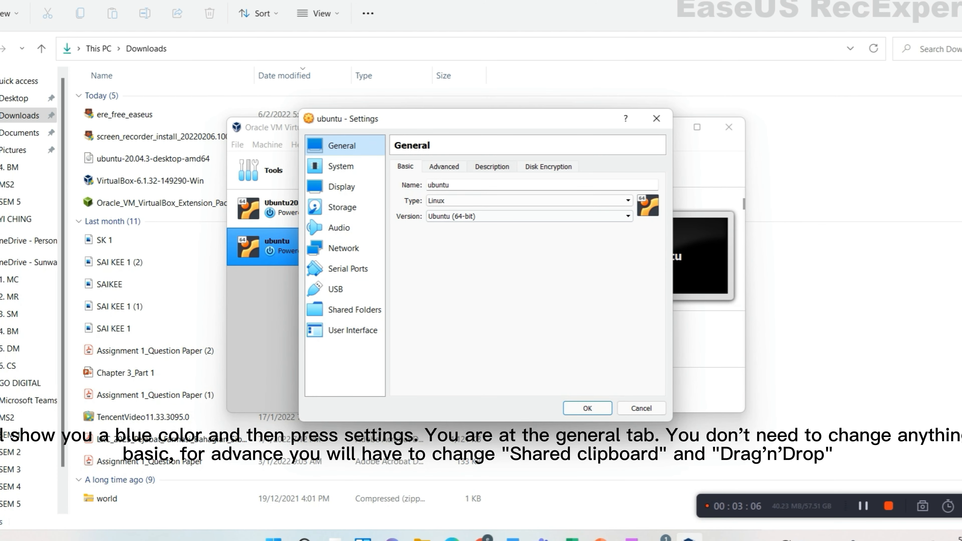
left_click(444, 167)
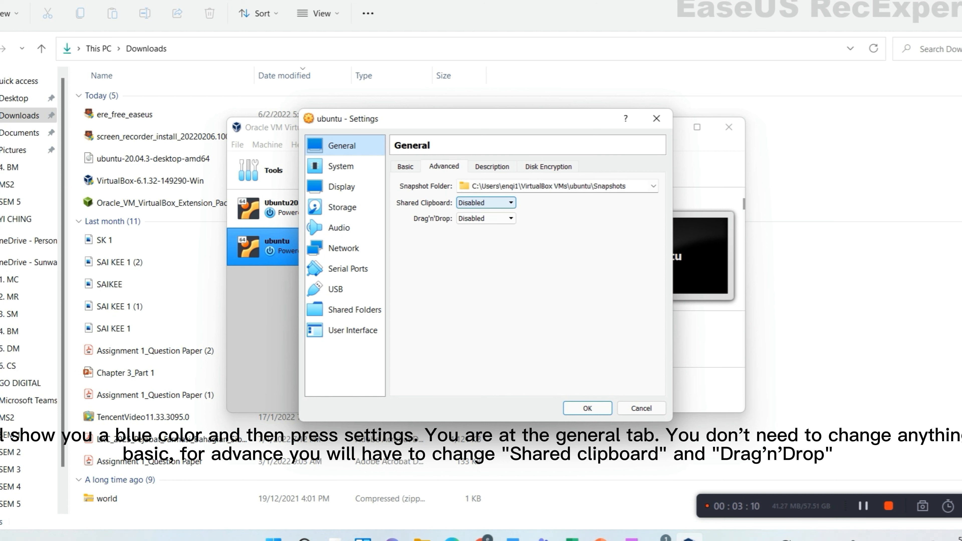
left_click(486, 203)
left_click(477, 240)
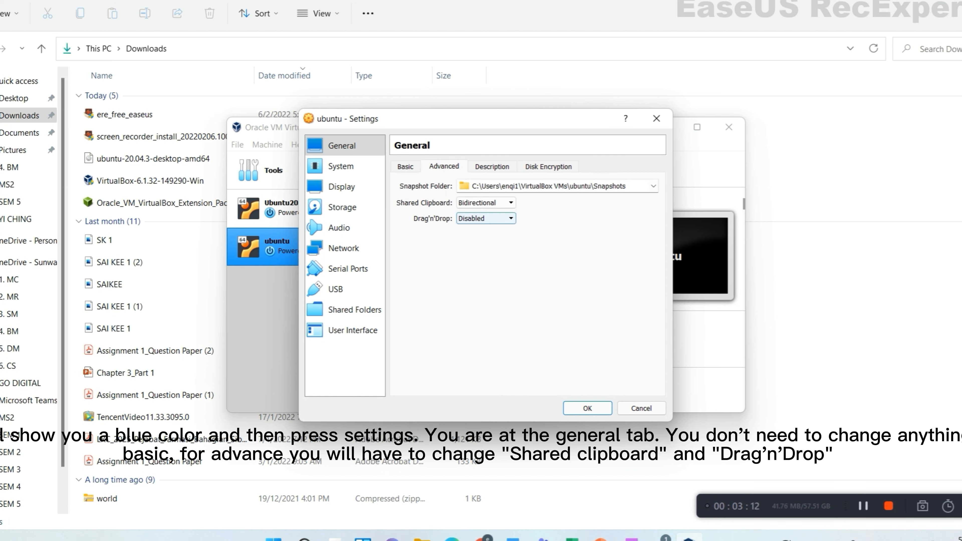
left_click(485, 218)
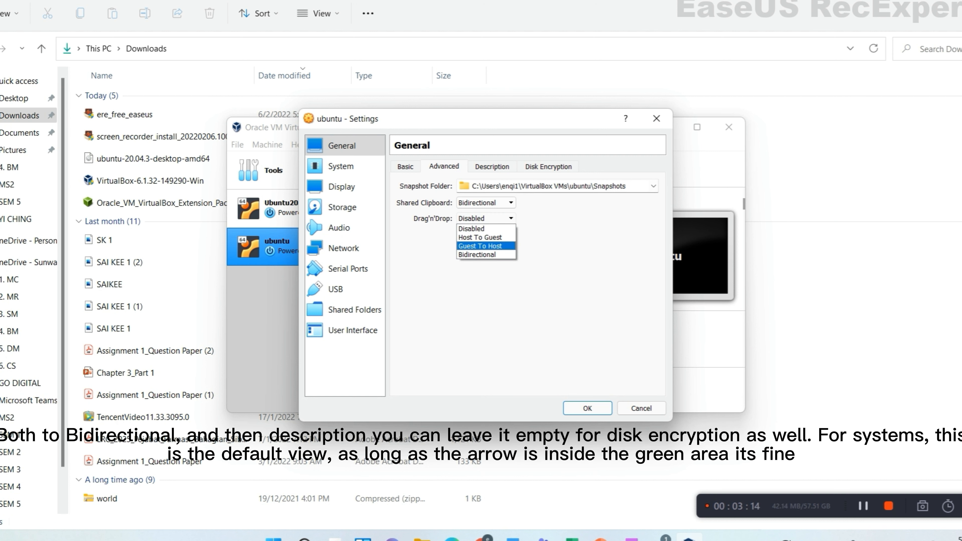
left_click(478, 254)
left_click(492, 167)
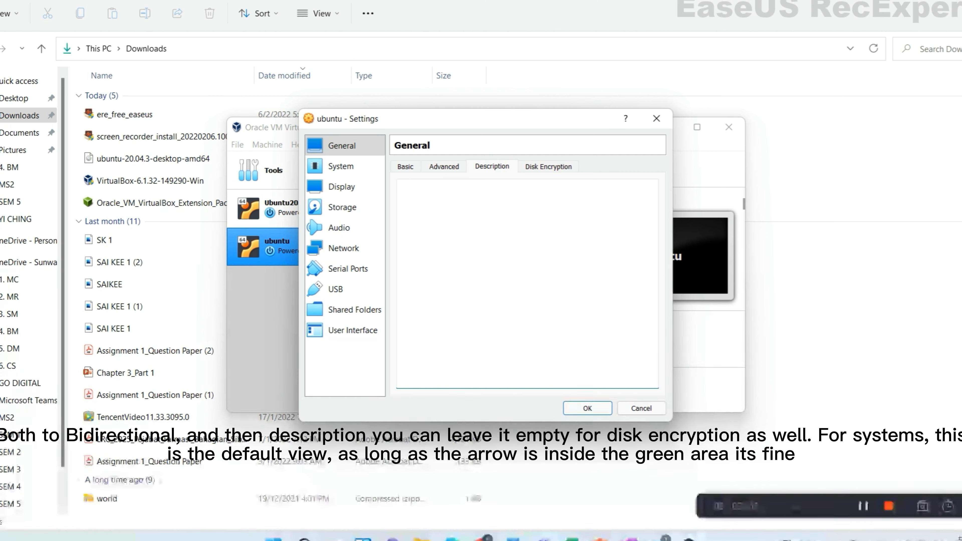
left_click(548, 167)
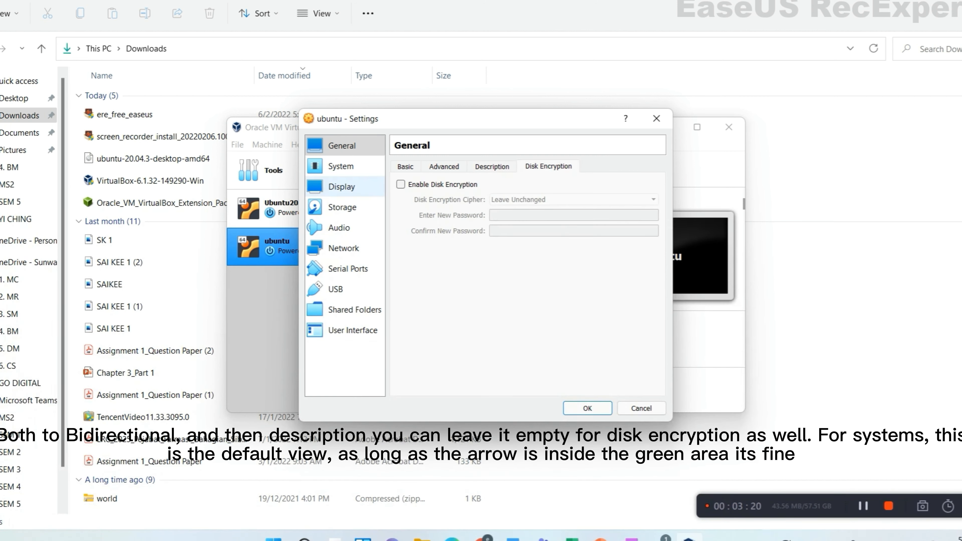
- Raise the VM's processor count to 4 on the System > Processor slider
left_click(341, 167)
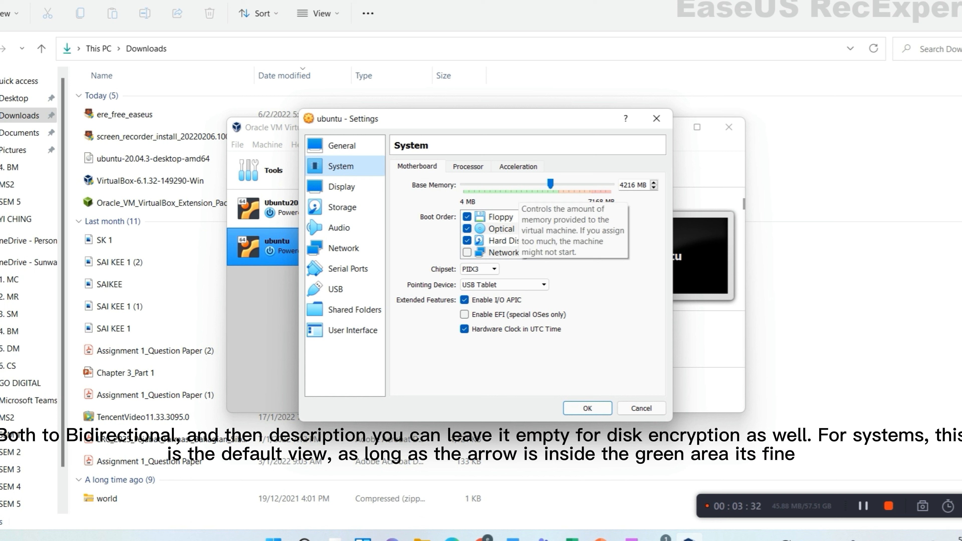
left_click(468, 167)
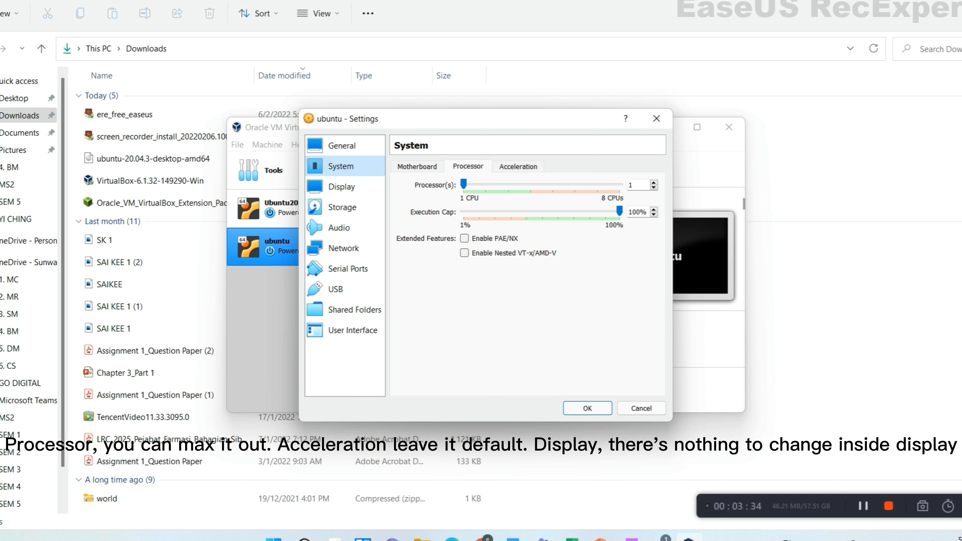
left_click_drag(463, 185, 530, 184)
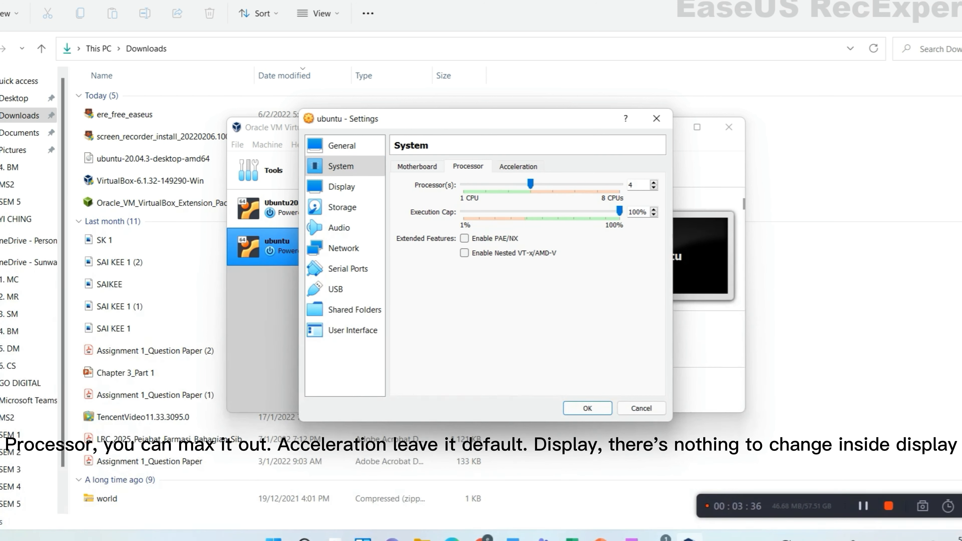
left_click(518, 167)
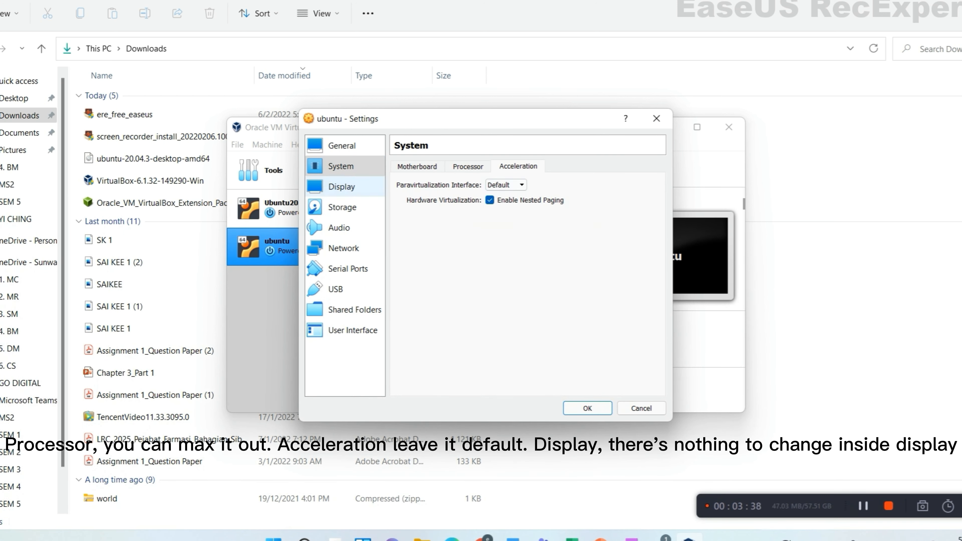
- Look through the Display settings tabs, then go to the Storage settings
left_click(341, 187)
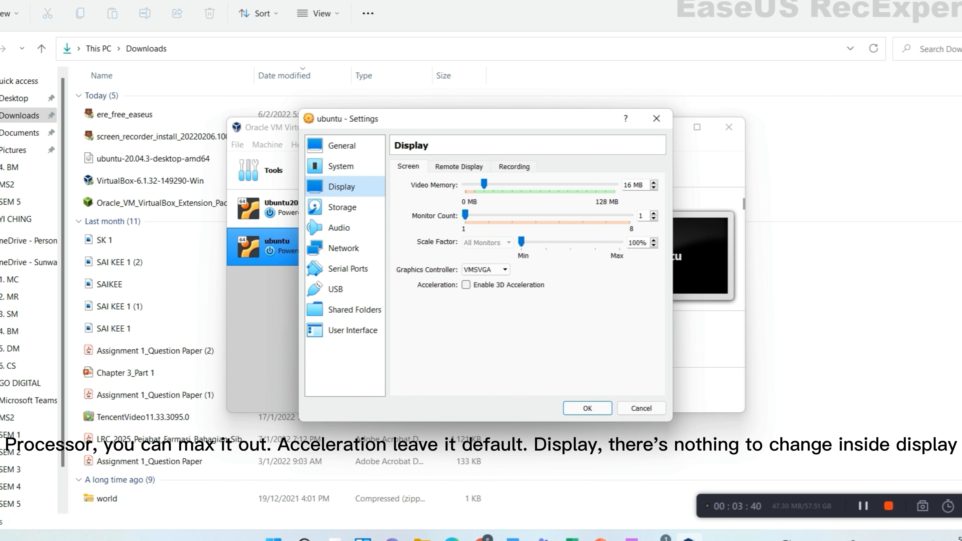
left_click(459, 167)
left_click(514, 167)
left_click(408, 167)
left_click(342, 207)
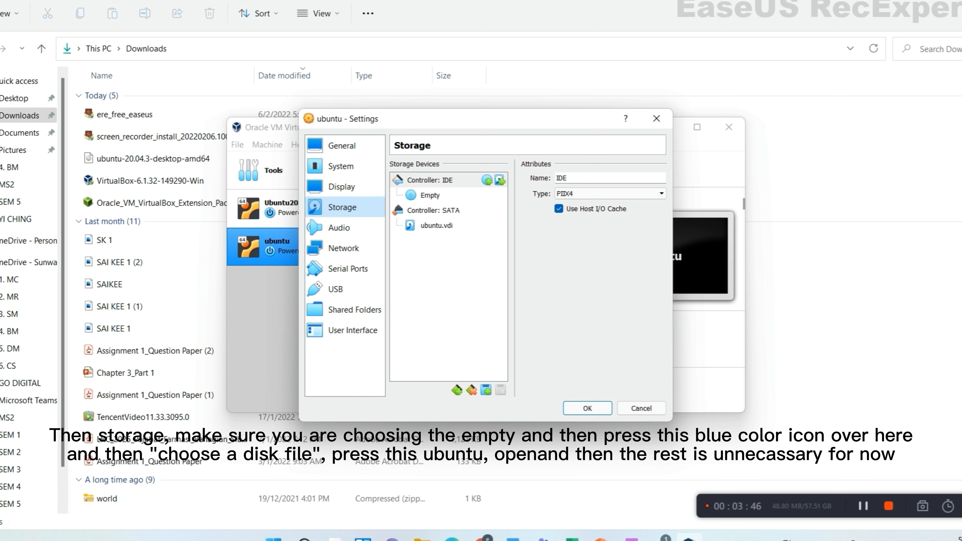
- Load ubuntu-20.04.3-desktop-amd64.iso into the empty IDE optical drive
left_click(430, 196)
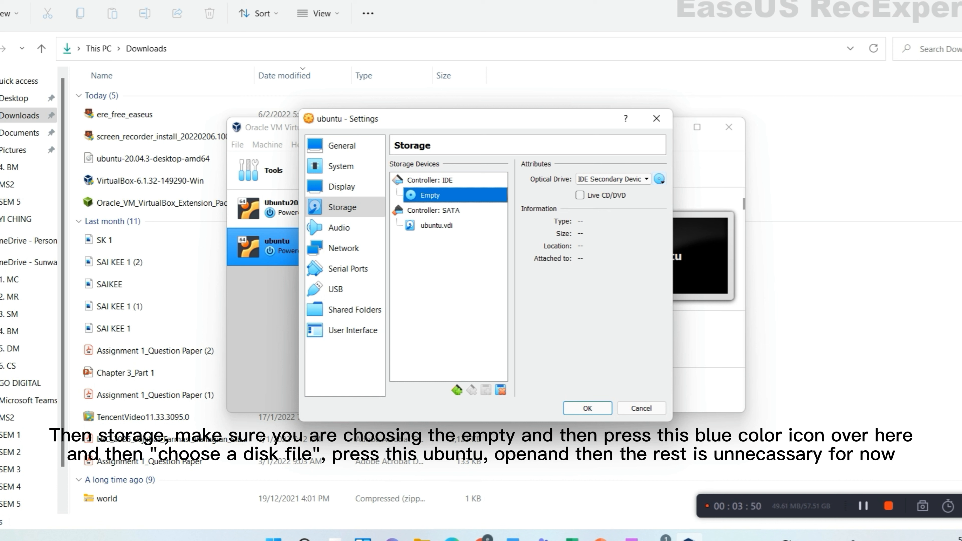
left_click(660, 179)
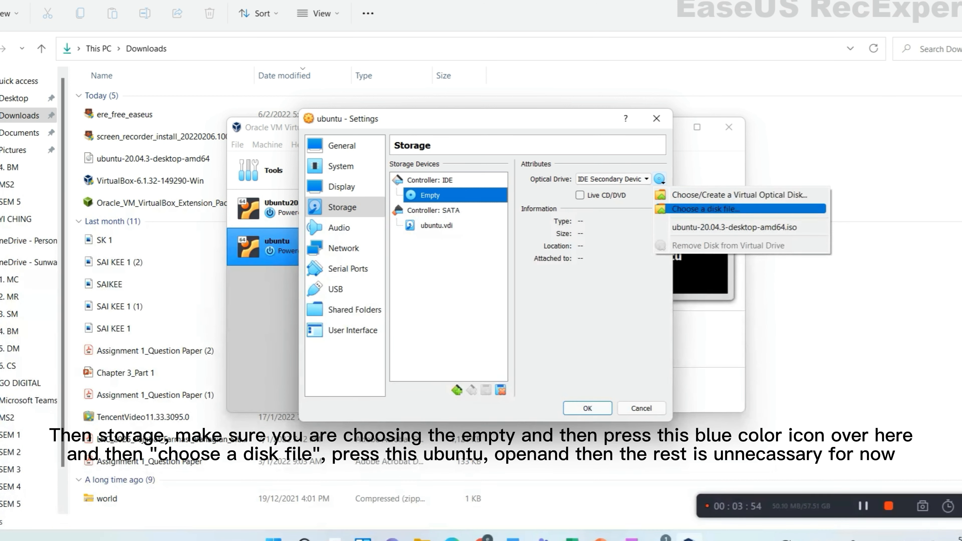
left_click(705, 209)
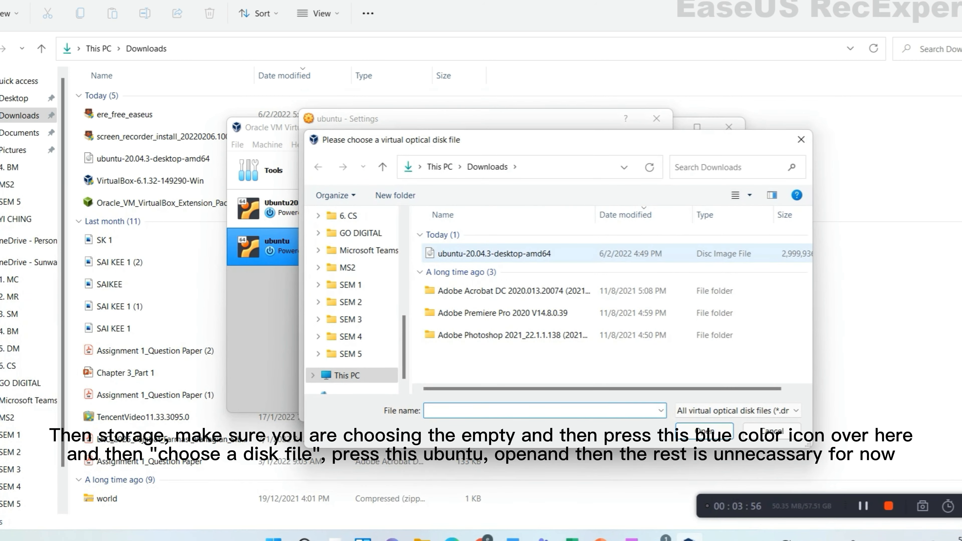
left_click(495, 254)
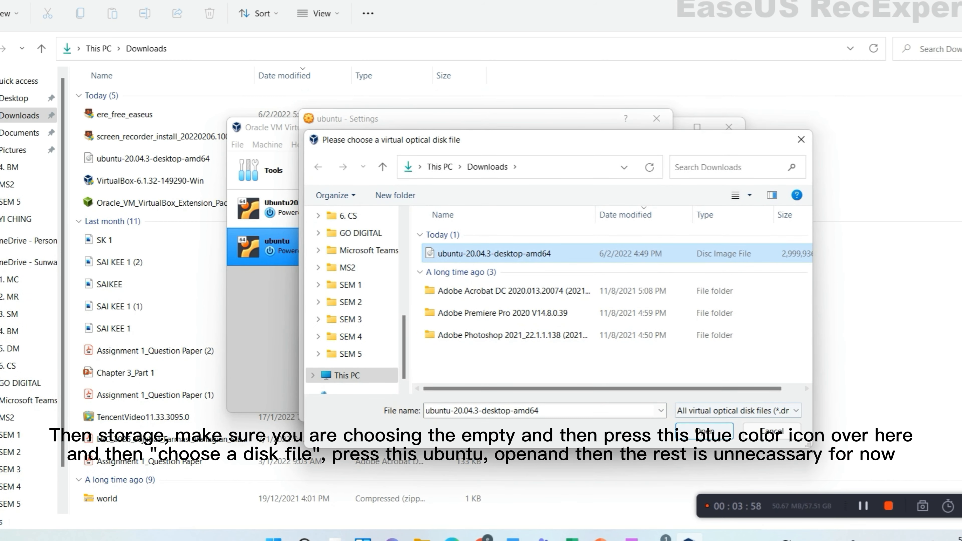
left_click(705, 431)
- Review the Audio, Network, Serial, USB, Shared Folders and UI pages, recheck Storage, and save with OK
left_click(339, 227)
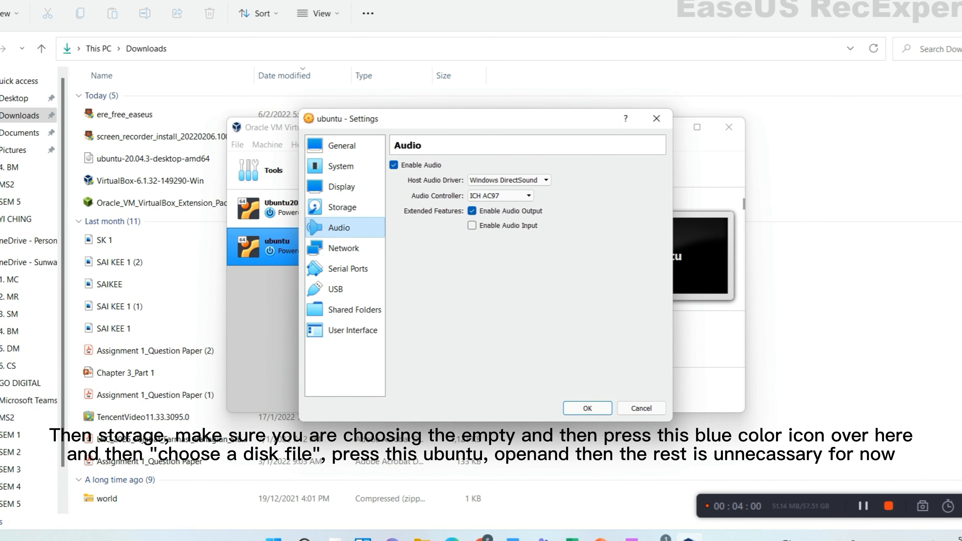
left_click(344, 249)
left_click(347, 269)
left_click(336, 290)
left_click(354, 310)
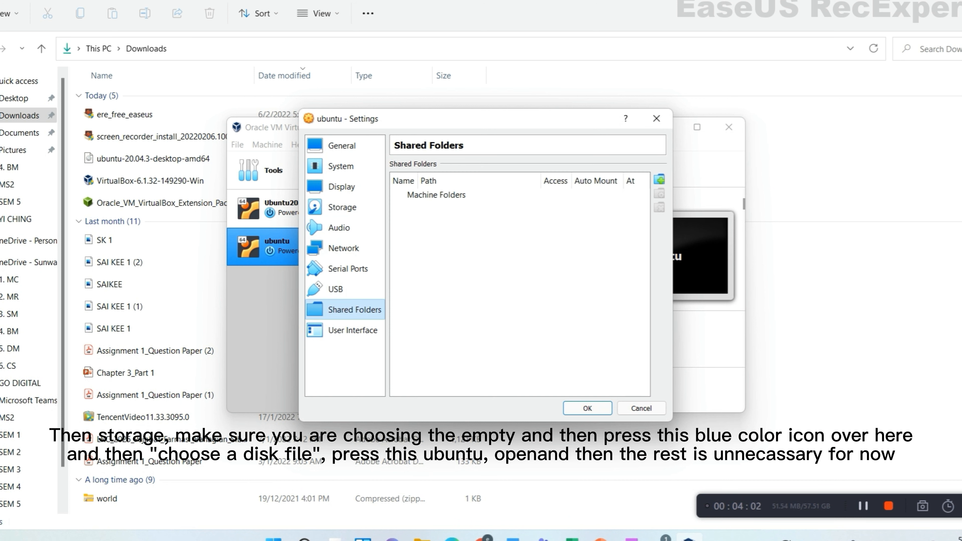
left_click(353, 330)
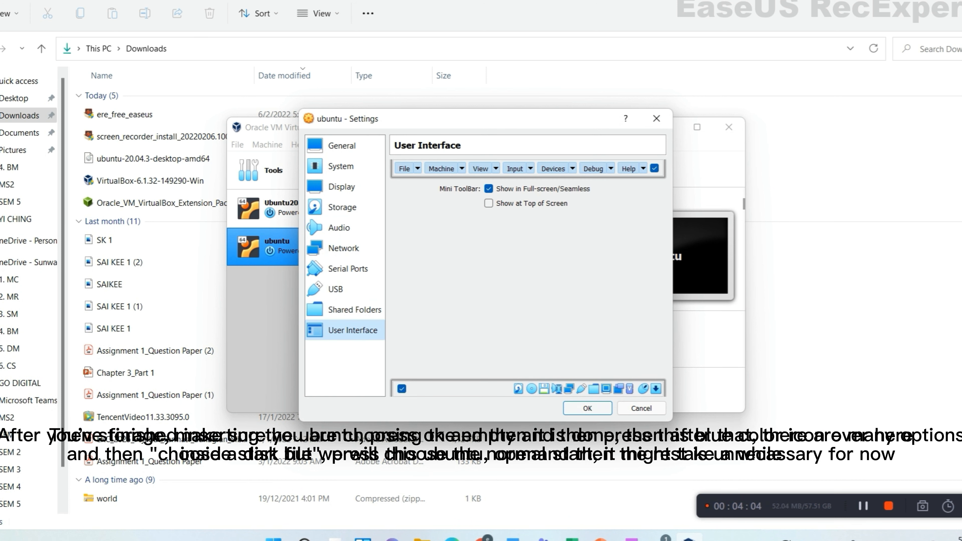
left_click(340, 228)
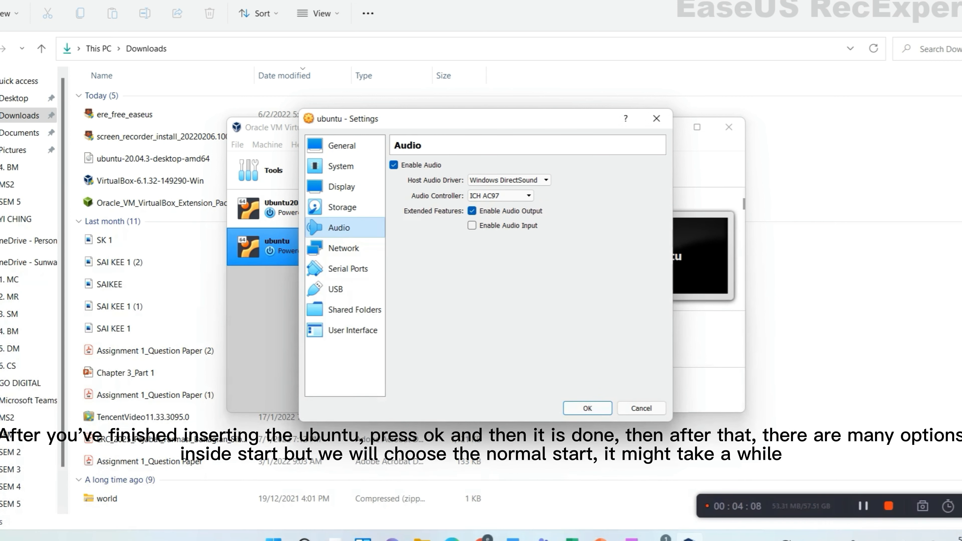
left_click(342, 187)
left_click(342, 208)
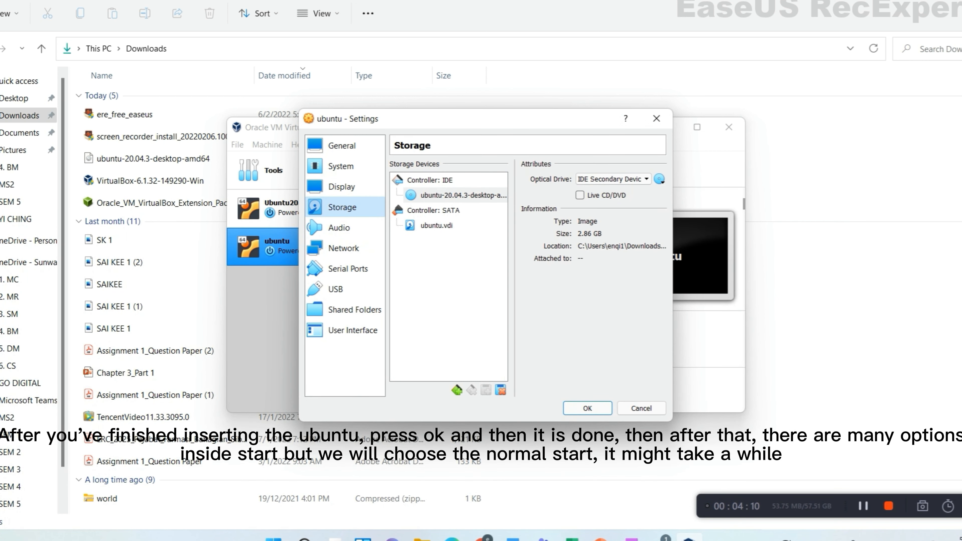
left_click(588, 408)
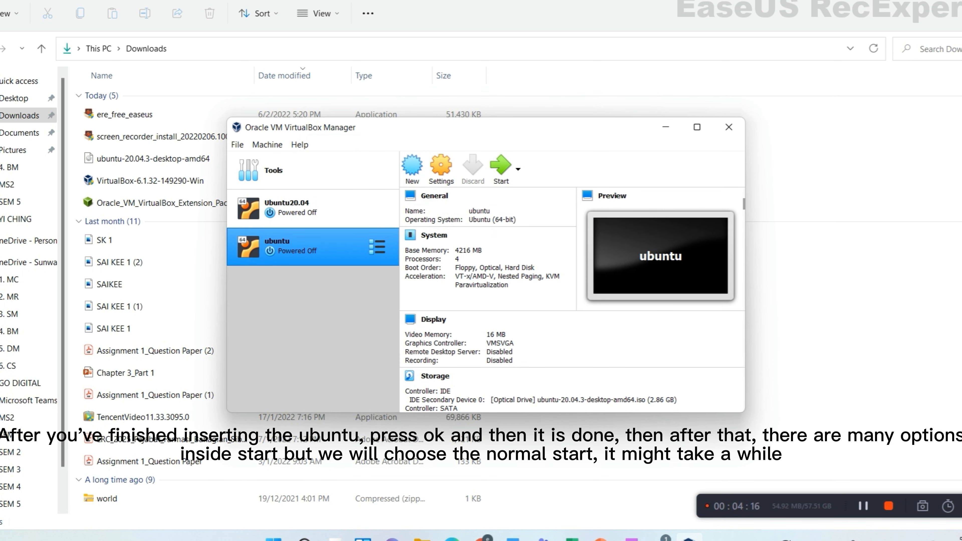
- Boot the ubuntu VM with Normal Start from the Start dropdown
left_click(518, 169)
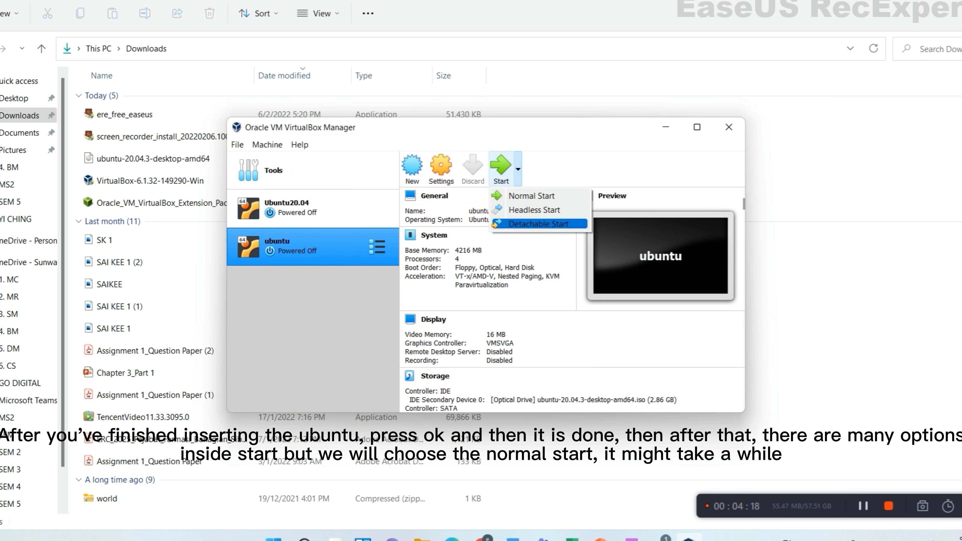
left_click(532, 195)
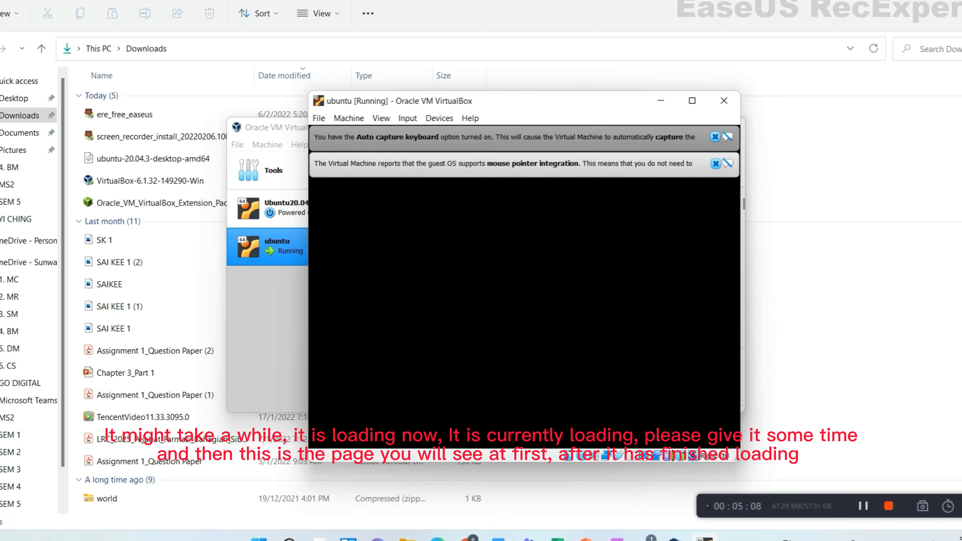
- Dismiss the mouse integration and keyboard capture notices in the VM window
left_click(715, 163)
left_click(716, 137)
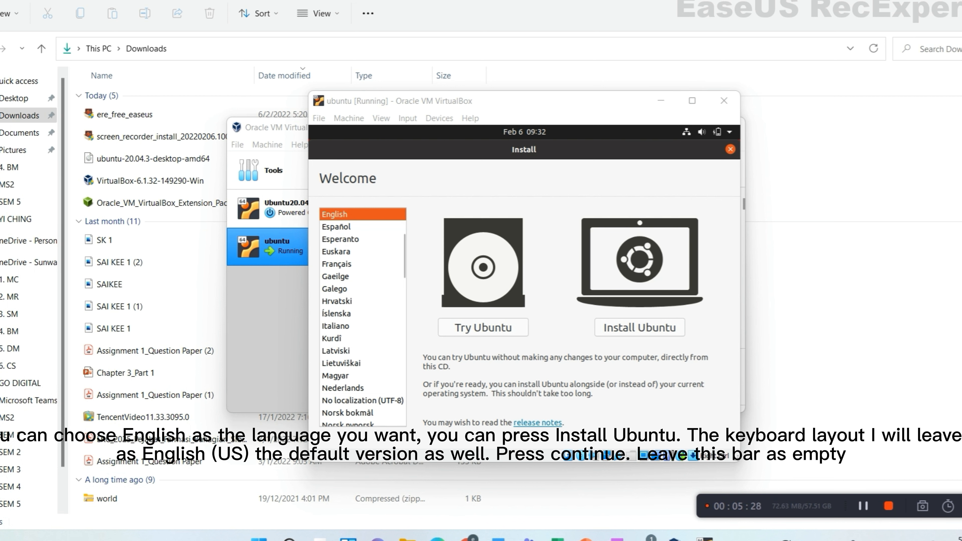
- Choose Install Ubuntu, keep the English (US) layout, and enable third-party software
left_click(639, 327)
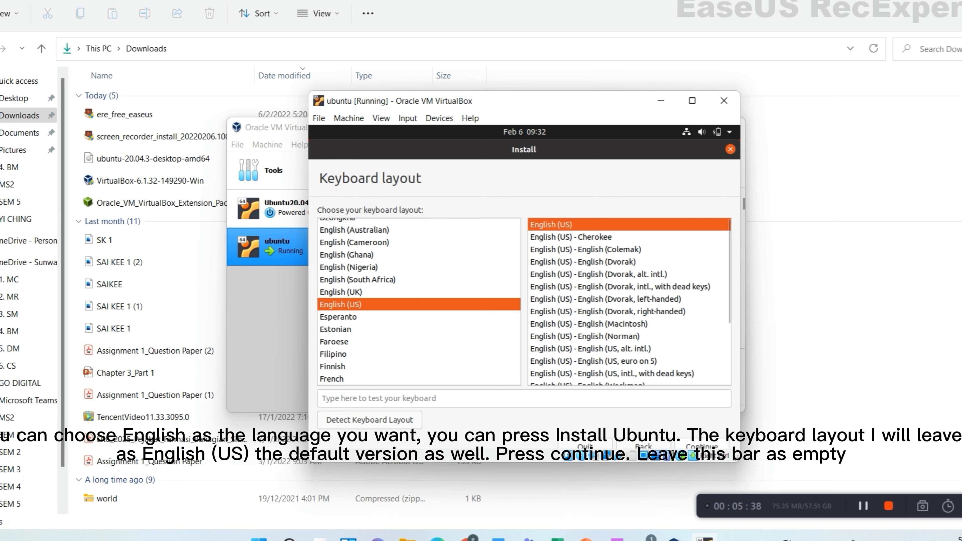
left_click(701, 447)
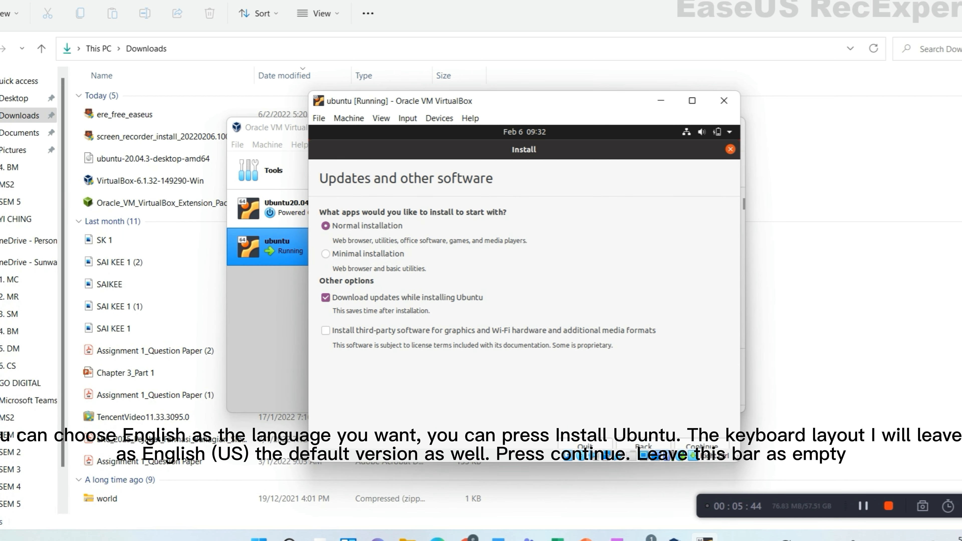
left_click(326, 331)
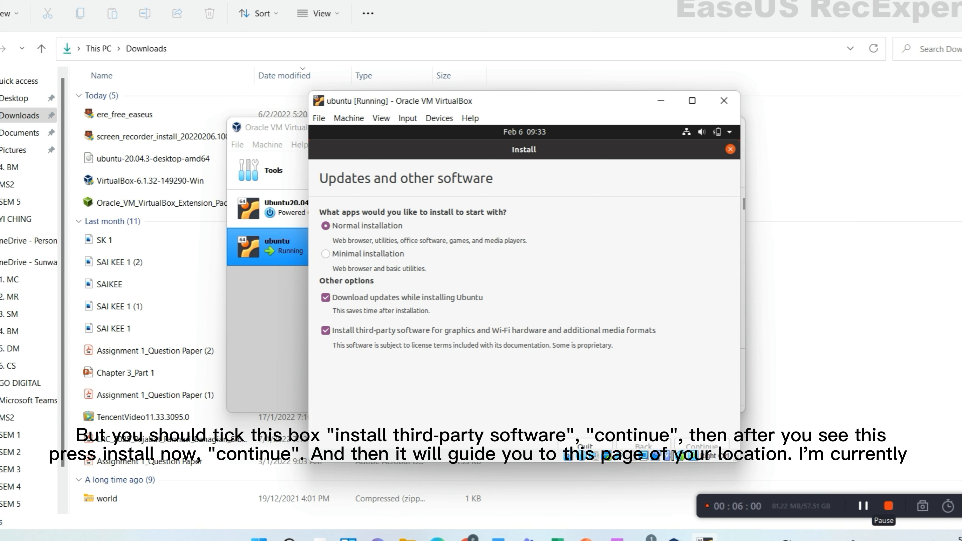
left_click(864, 506)
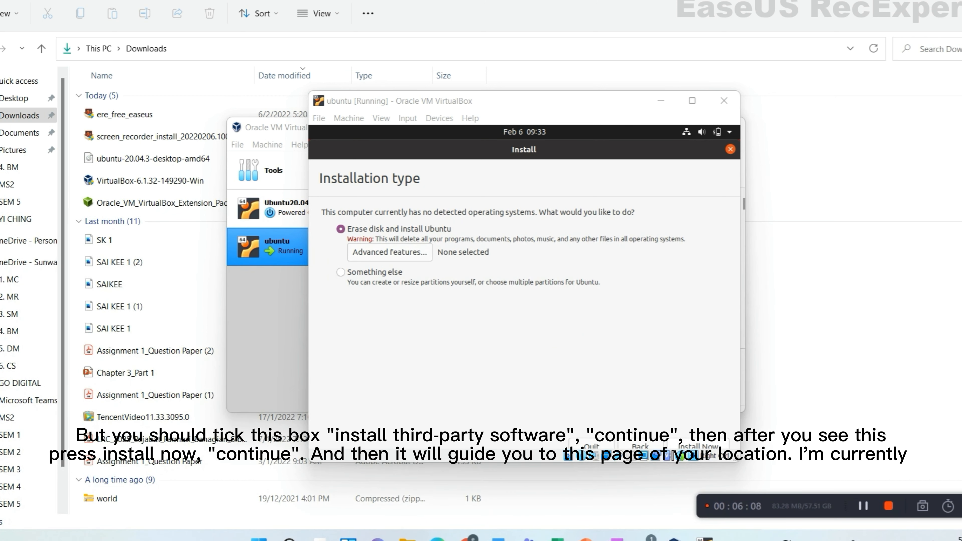
- Continue with Erase disk and install Ubuntu and confirm writing the changes to disk
left_click(698, 446)
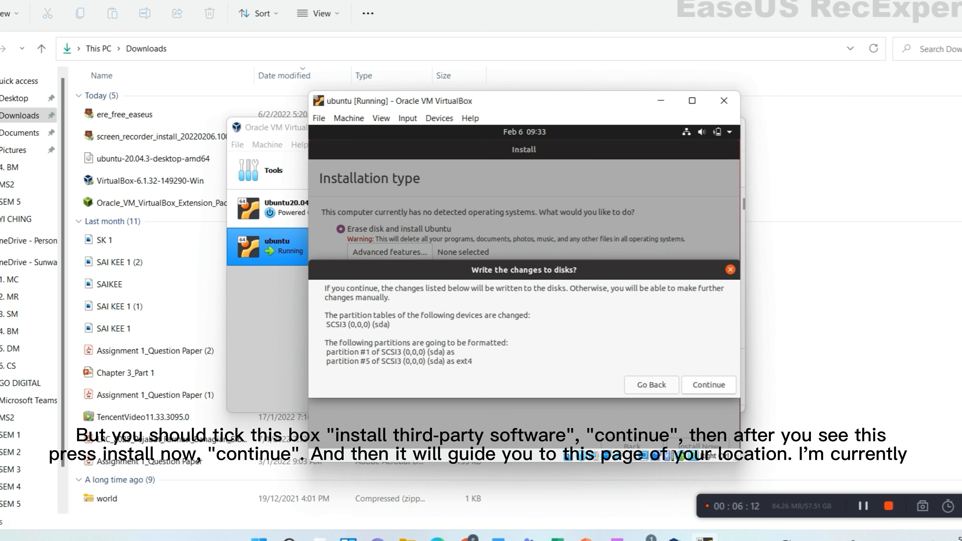
left_click(709, 385)
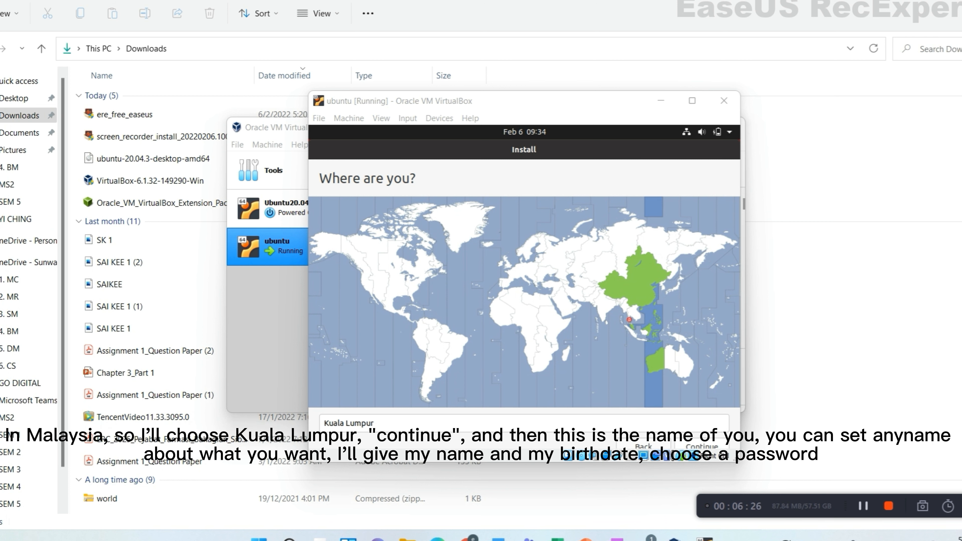
- Accept Kuala Lumpur as the location, then enter the username and the account password
left_click(702, 447)
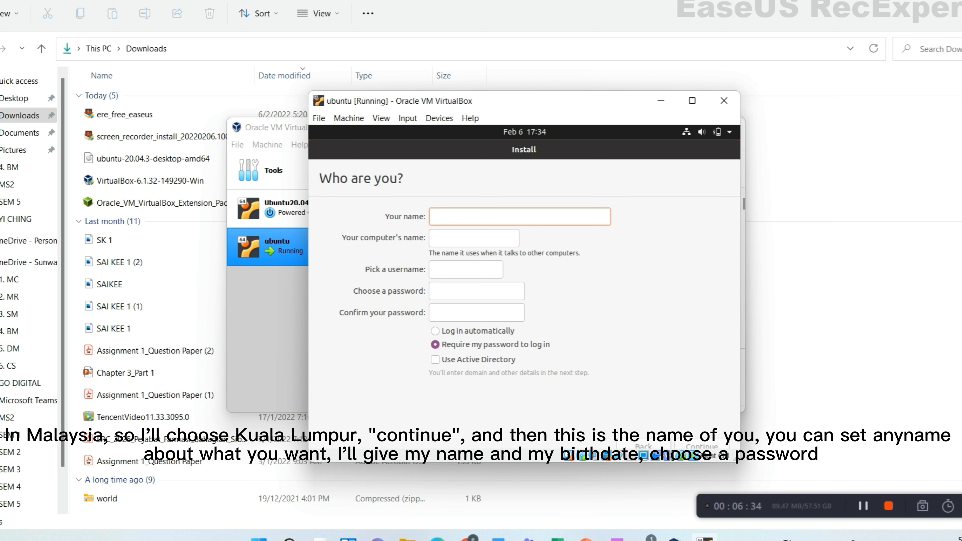
type("liwei")
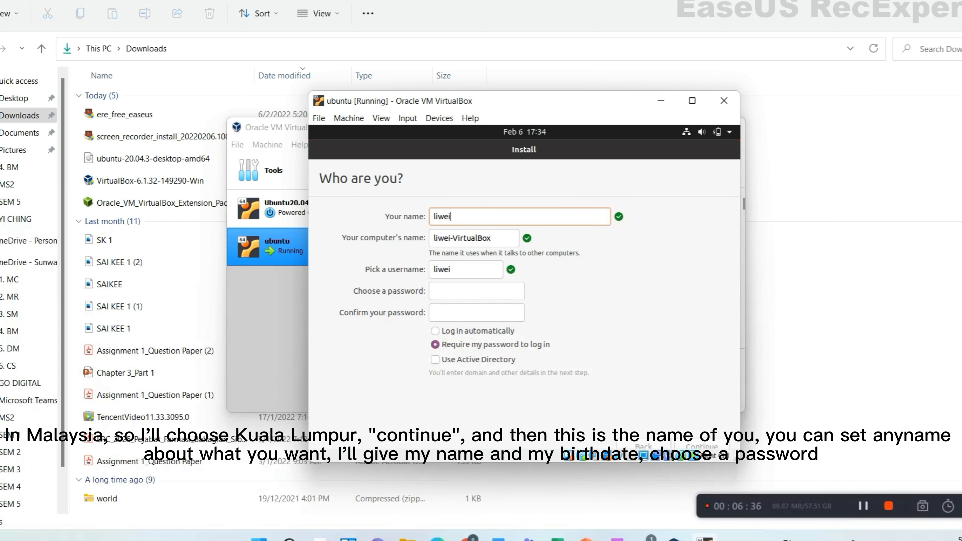
type("0906")
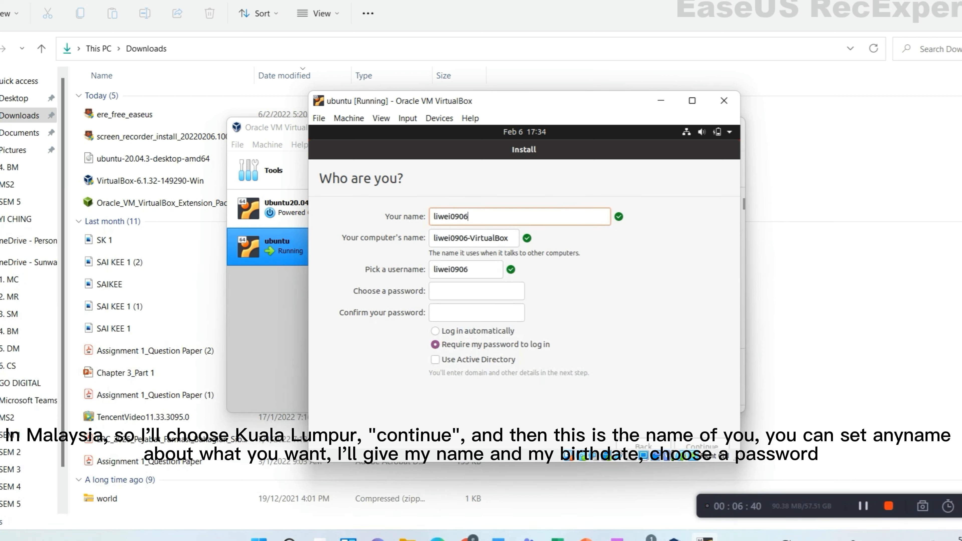
left_click(477, 291)
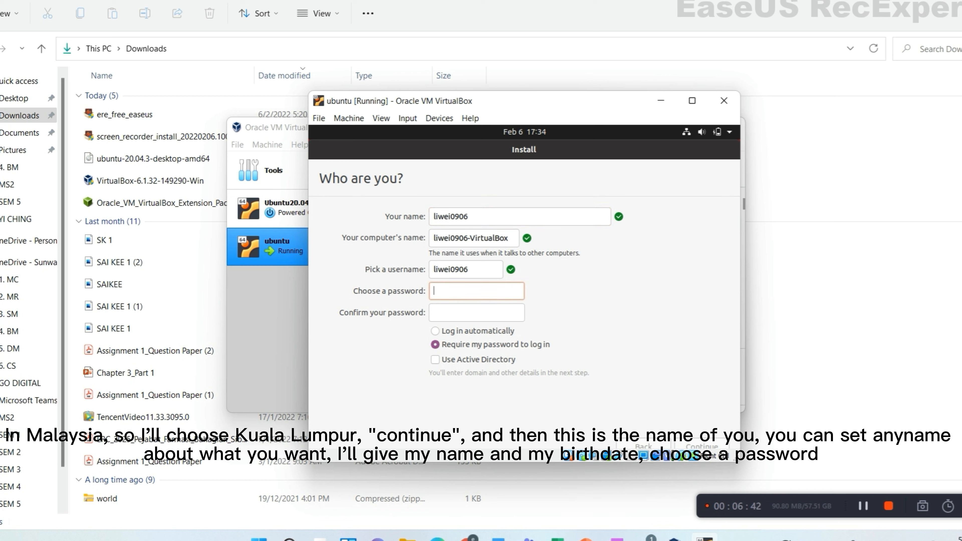
type("123456")
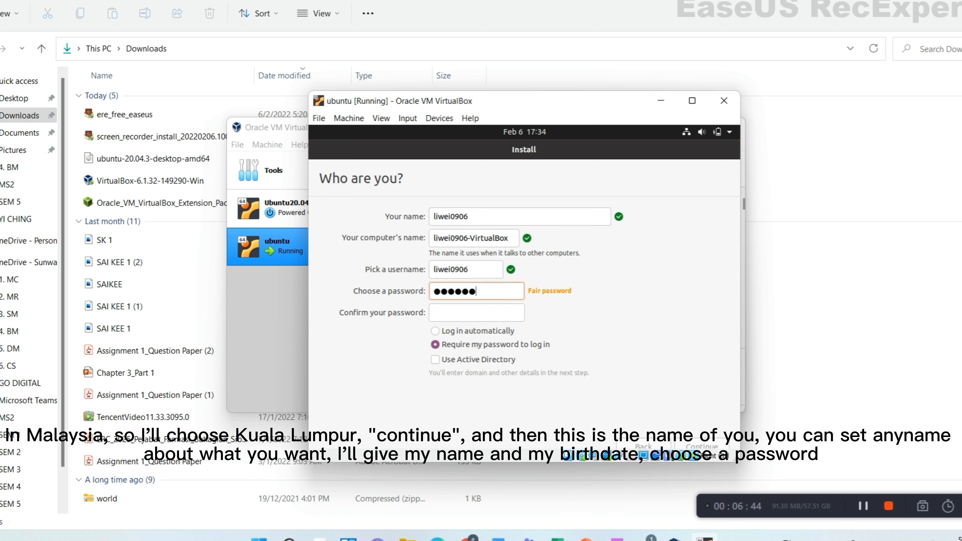
- Correct the password and its confirmation, then submit the account details to start installing
left_click(476, 313)
type("●●")
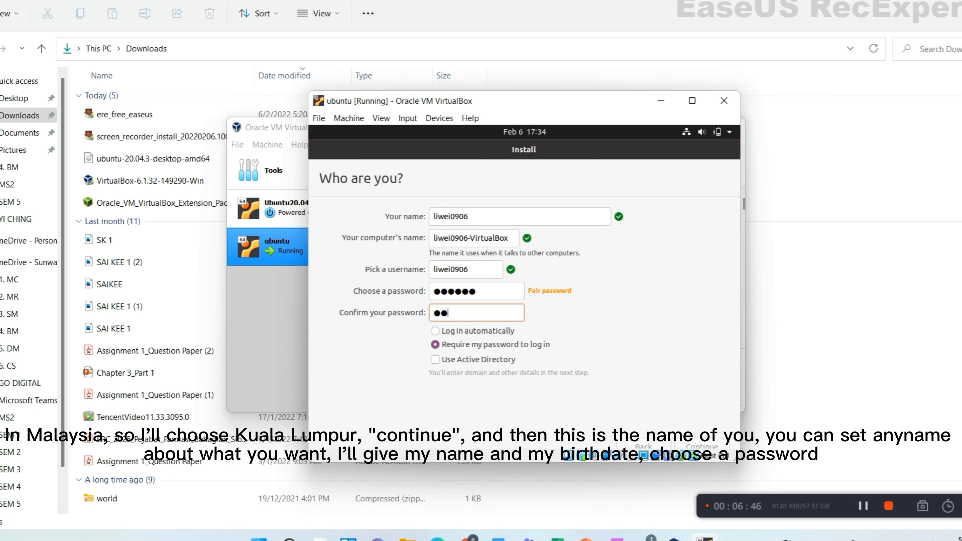
type("●")
key("BackSpace")
key("BackSpace")
key("BackSpace")
left_click(477, 291)
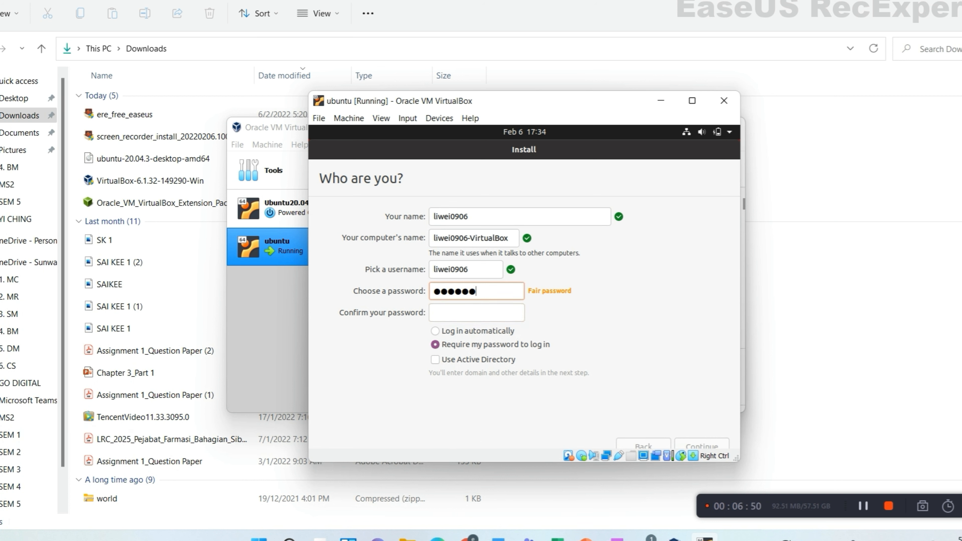
type("●")
key("Tab")
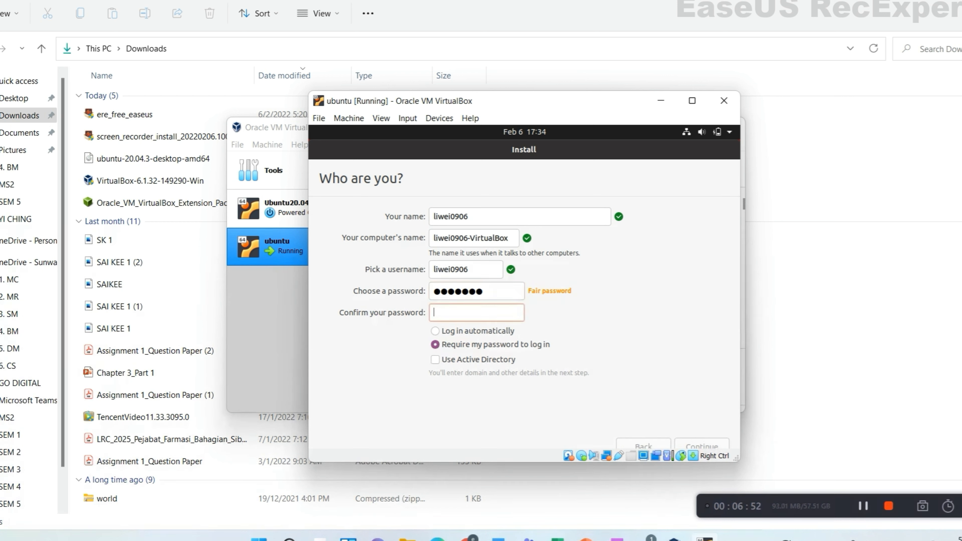
type("●●●●●●●")
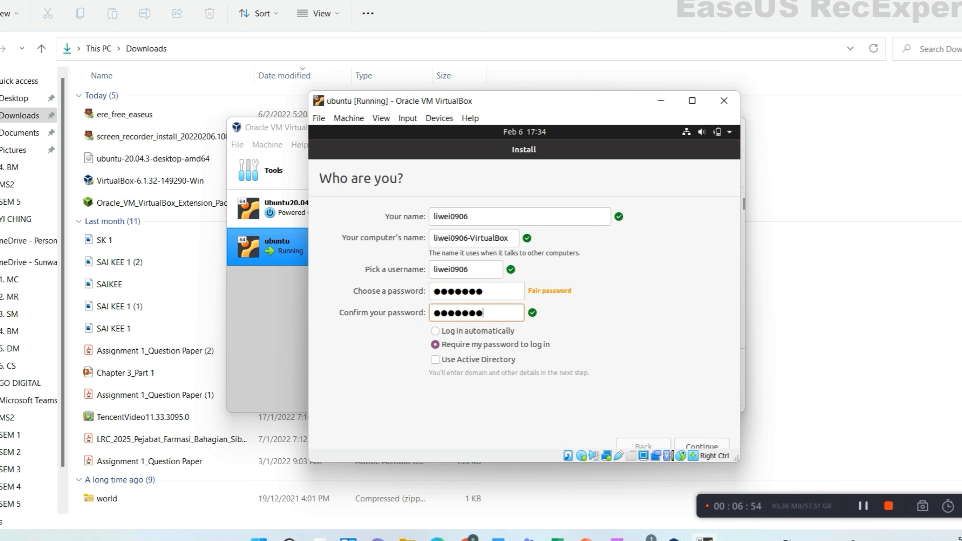
key("Return")
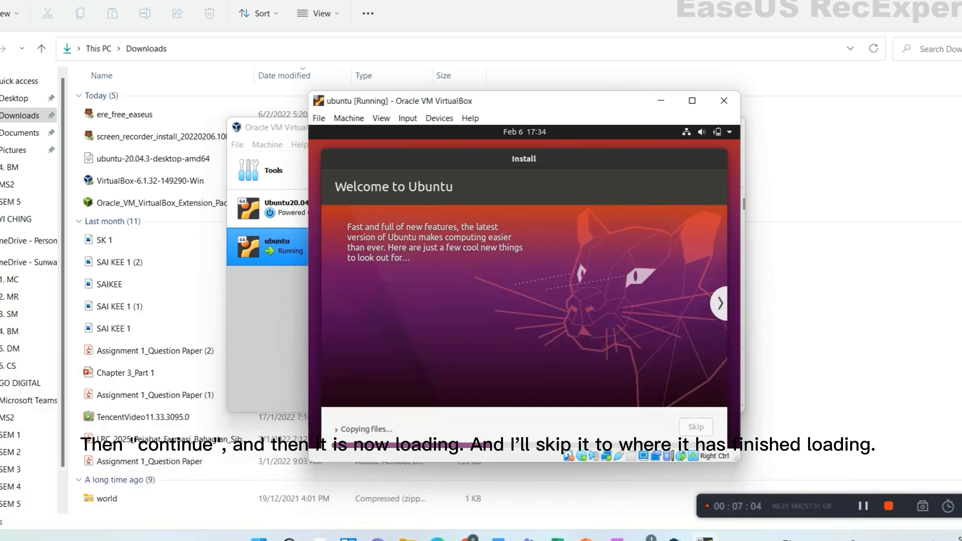
- Restart the VM with Restart Now once the installation finishes
left_click(863, 506)
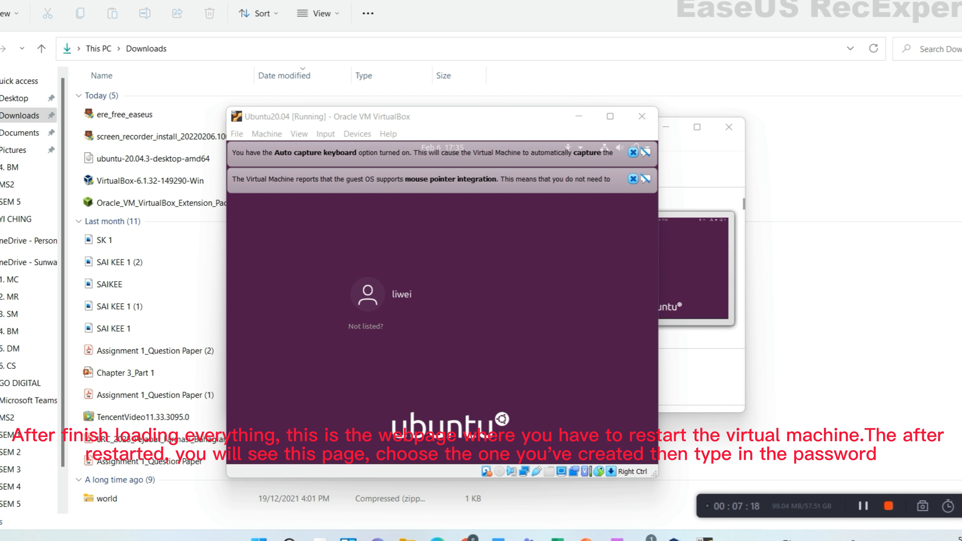
- Log in as the new user with the account password and close both VirtualBox notice bars
left_click(438, 295)
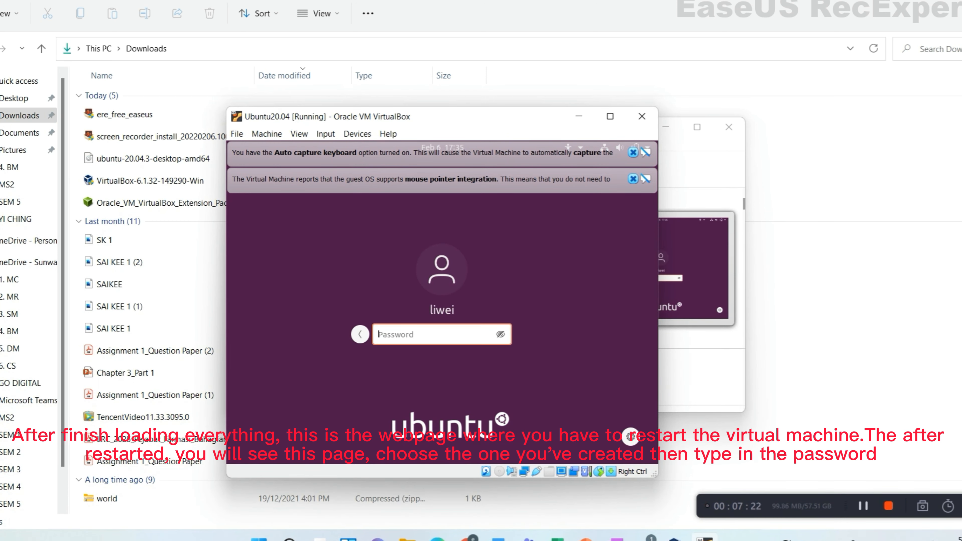
type("123456")
key("Return")
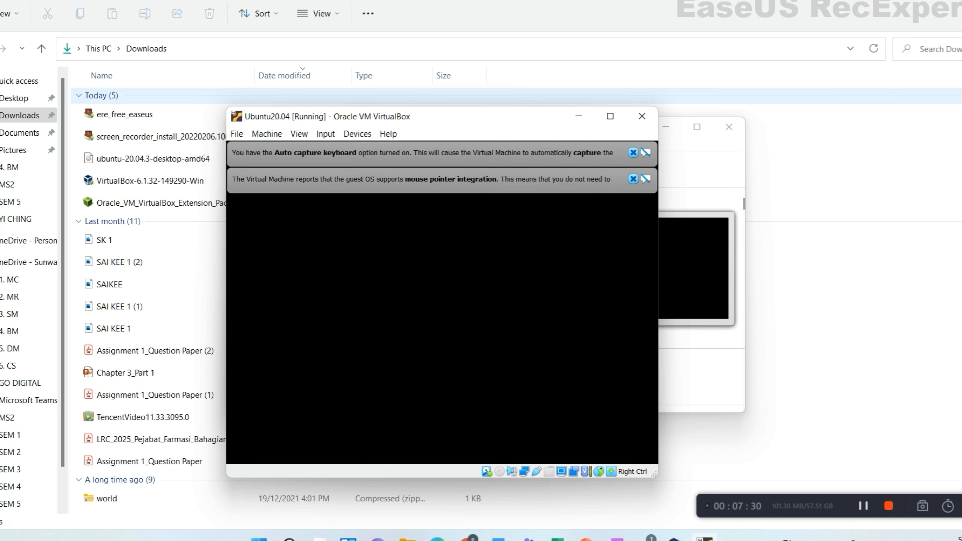
left_click(634, 179)
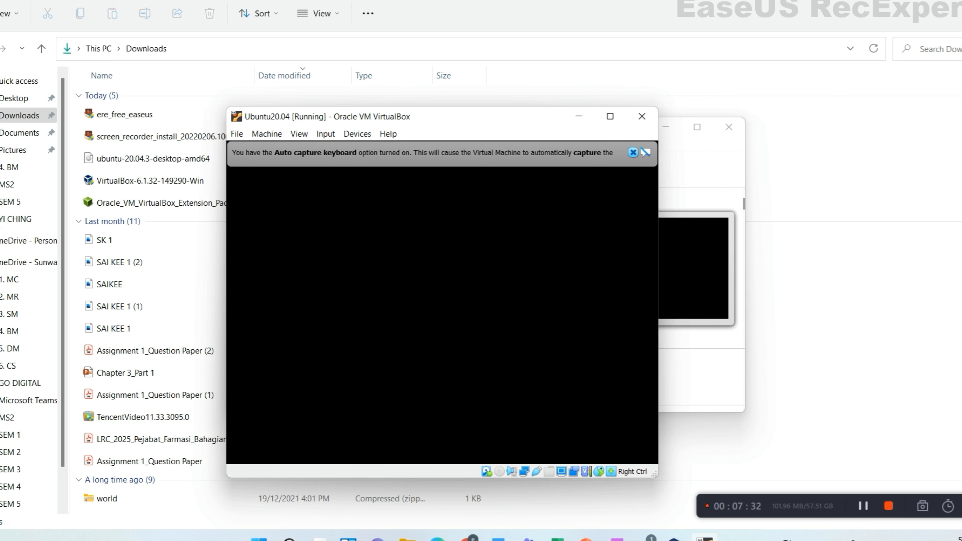
left_click(634, 153)
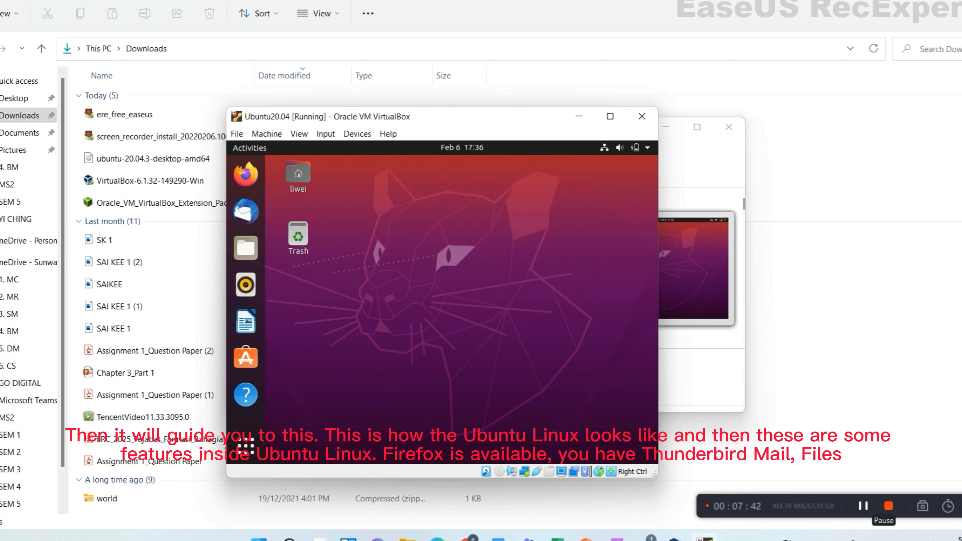
left_click(863, 506)
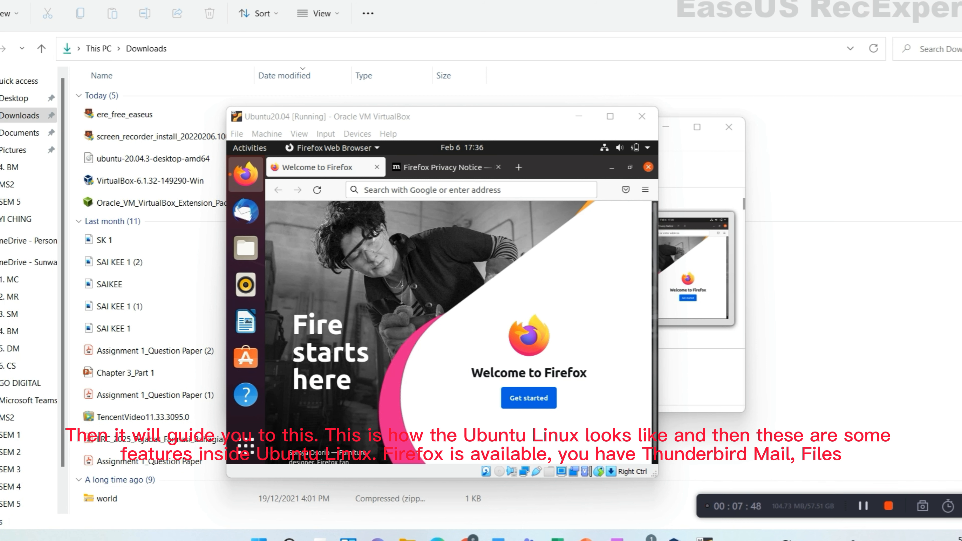
left_click(377, 168)
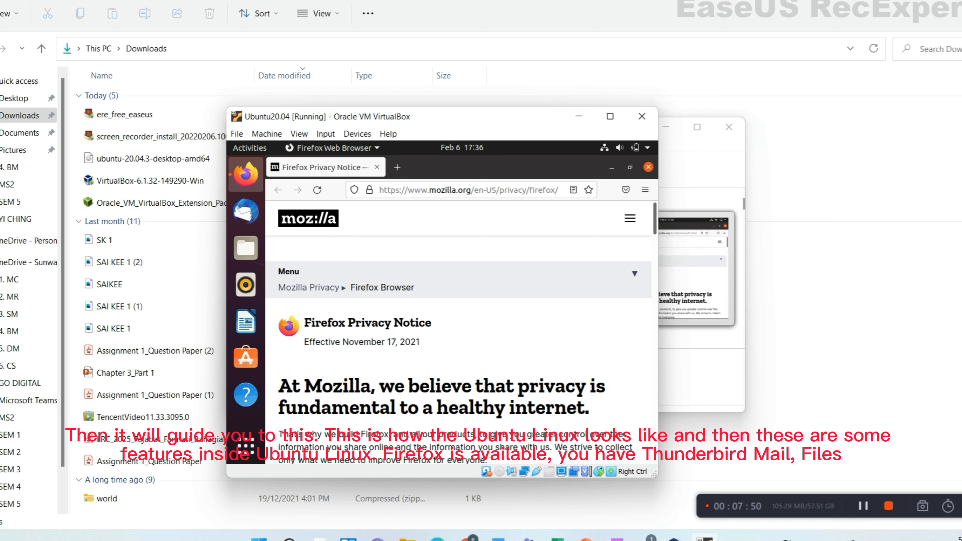
left_click(377, 168)
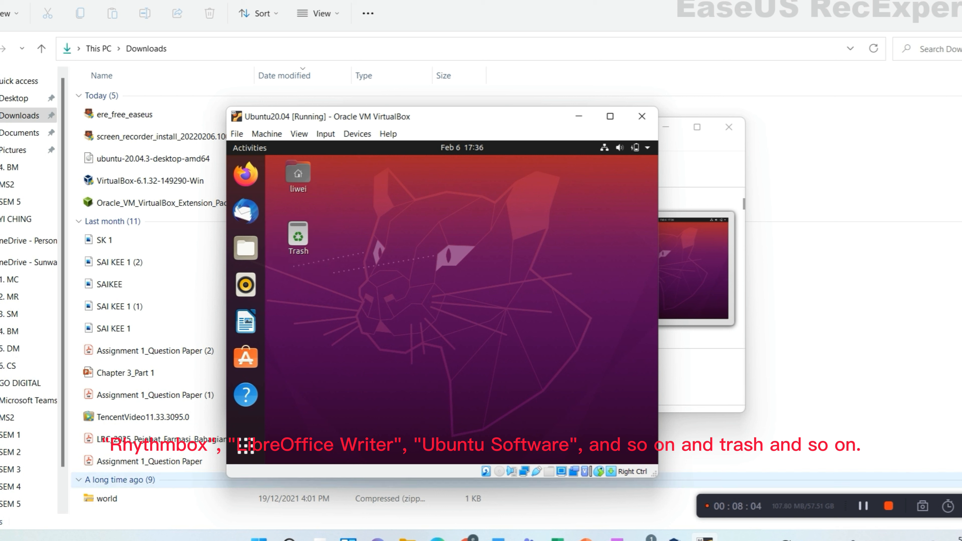
left_click(864, 506)
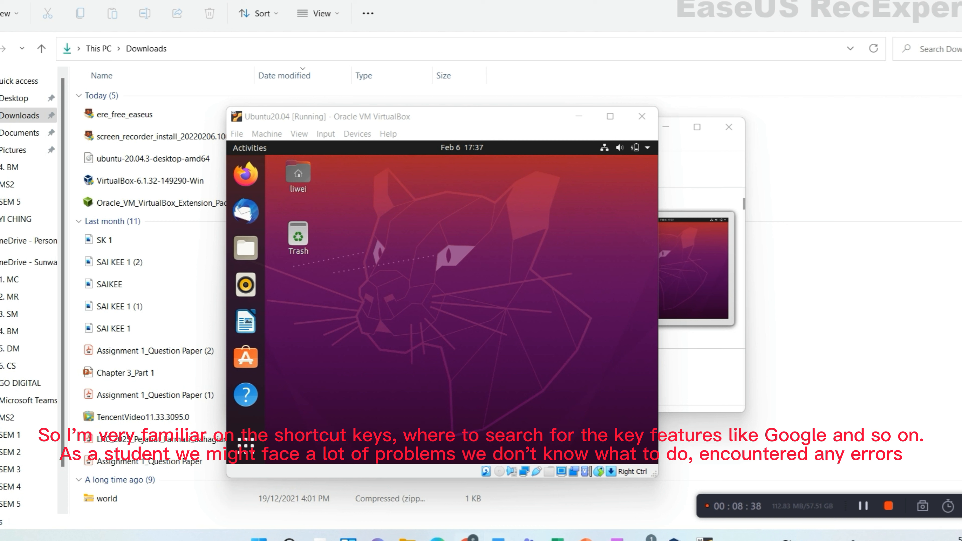
- Bring Chrome forward from the taskbar and open a new tab with Ctrl+T
mouse_move(467, 539)
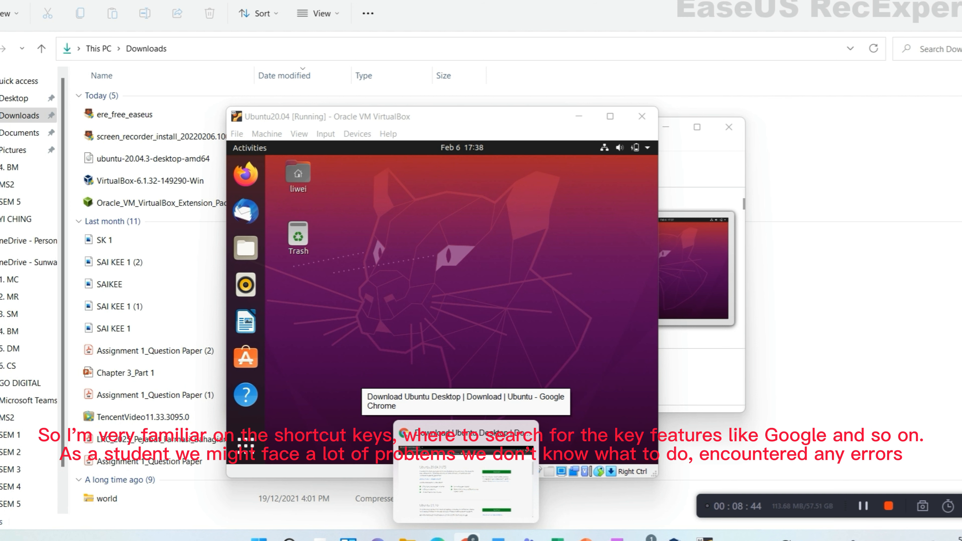
left_click(467, 538)
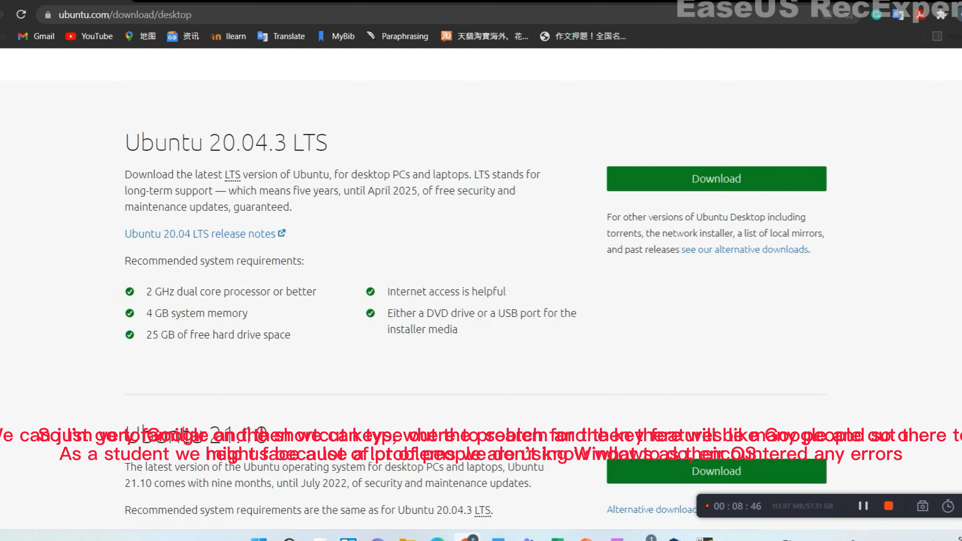
key("ctrl+t")
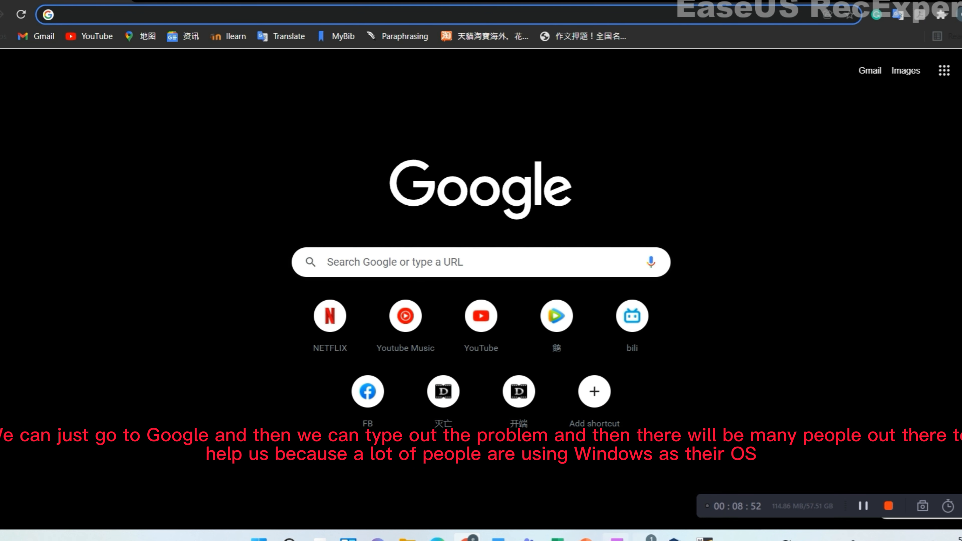
- Return to the Ubuntu20.04 VM window from the VirtualBox taskbar icon
left_click(675, 539)
left_click(674, 538)
left_click(674, 539)
left_click(705, 538)
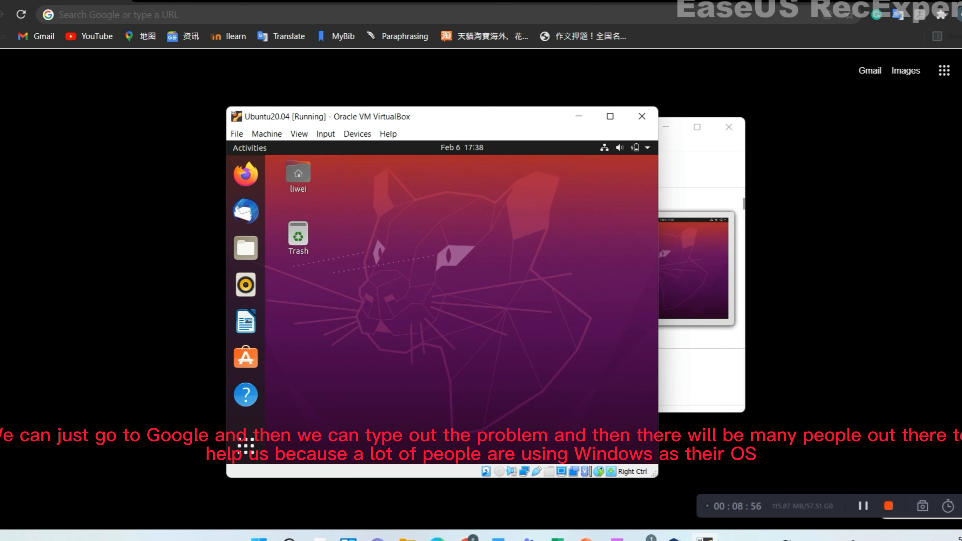